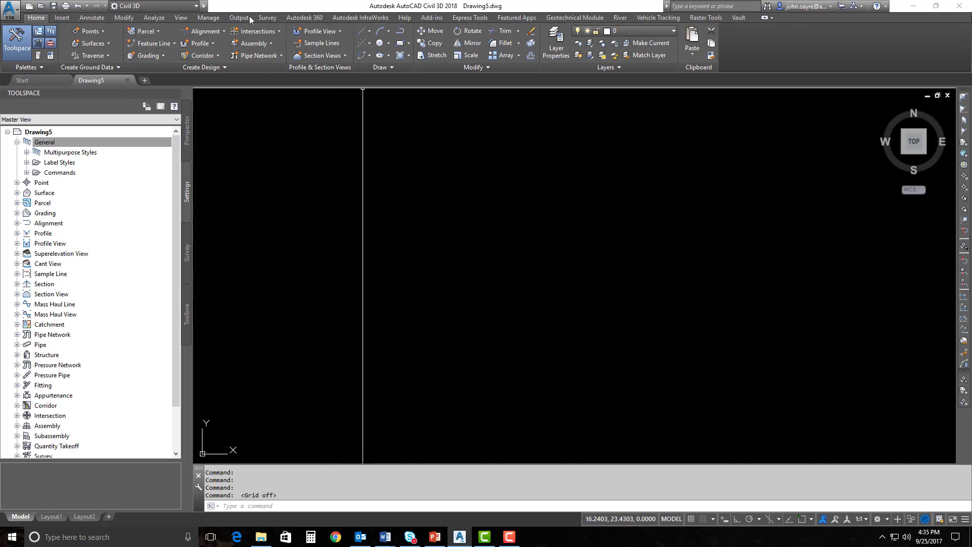
click(208, 18)
click(631, 47)
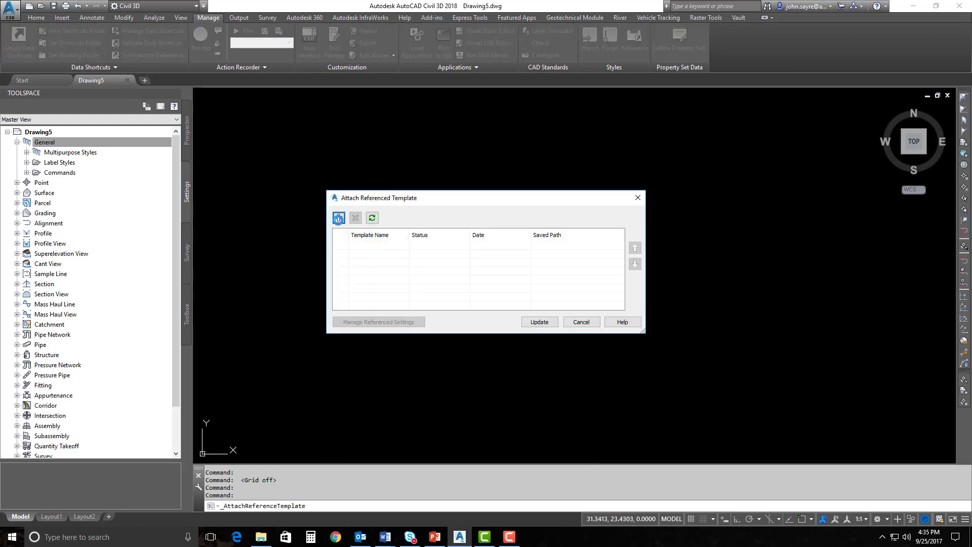
click(339, 223)
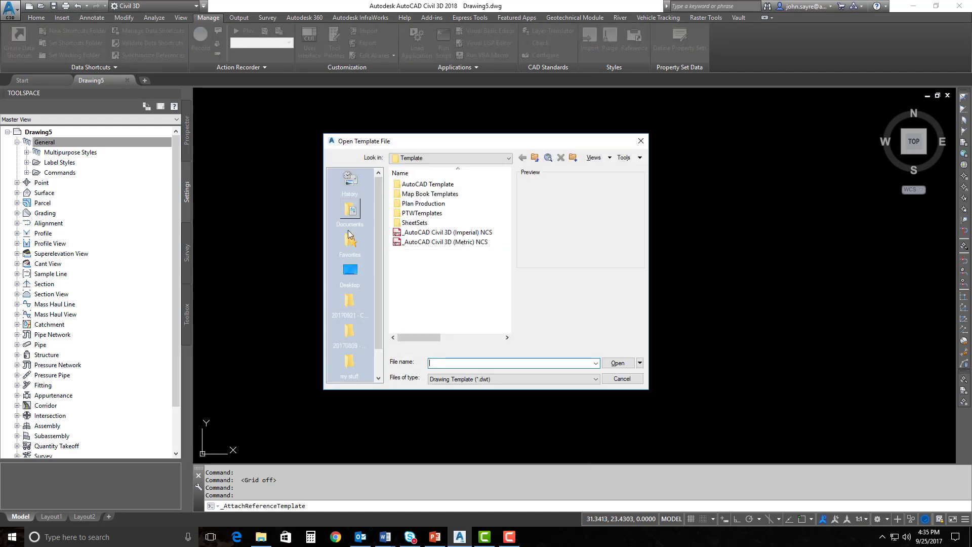
click(596, 381)
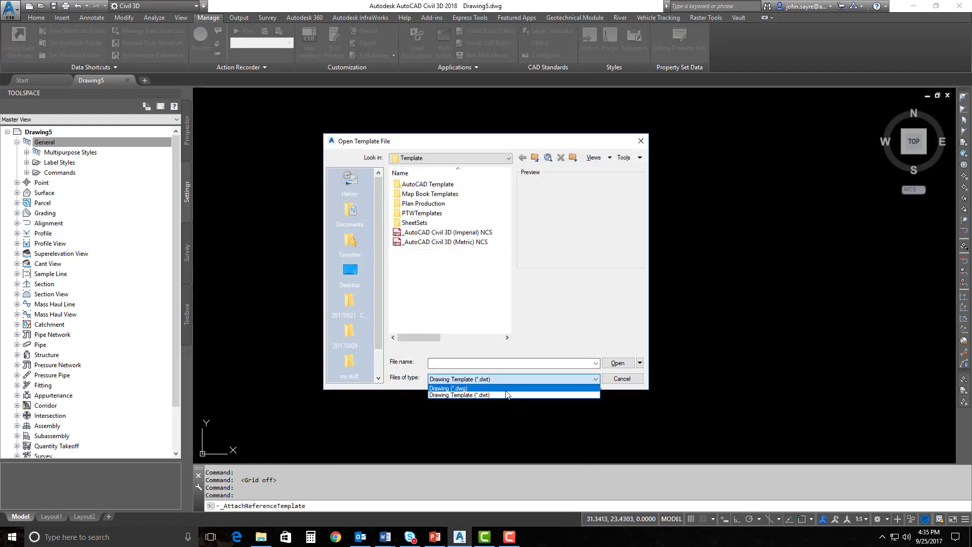
click(548, 353)
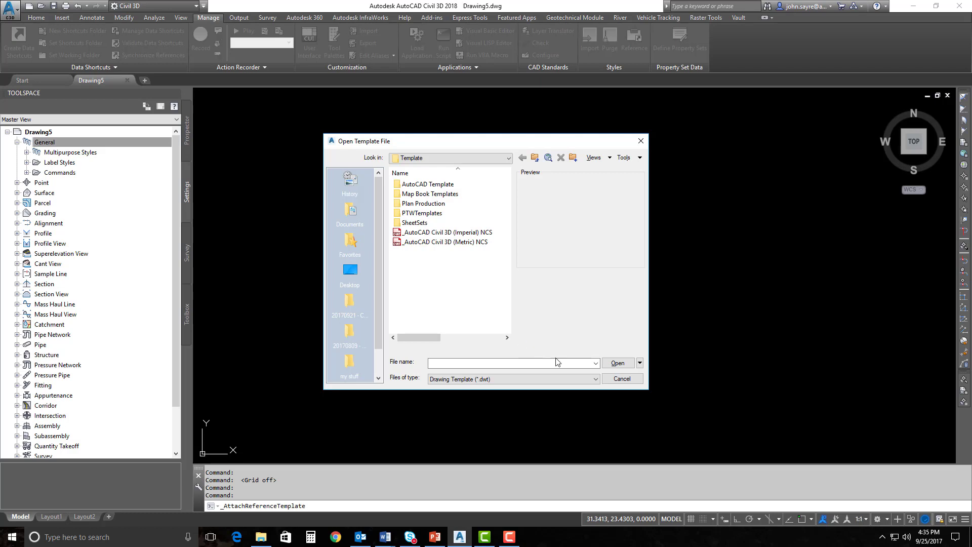
click(615, 380)
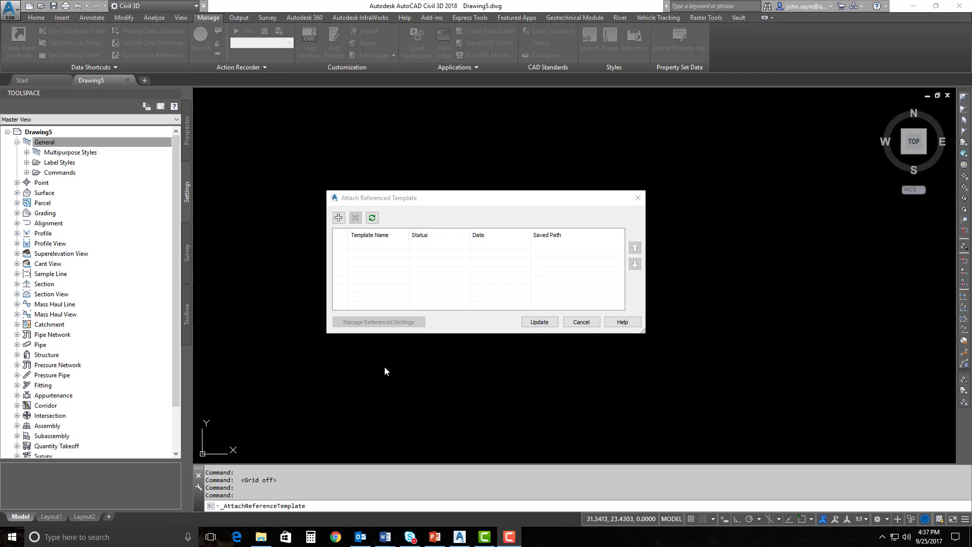
click(581, 322)
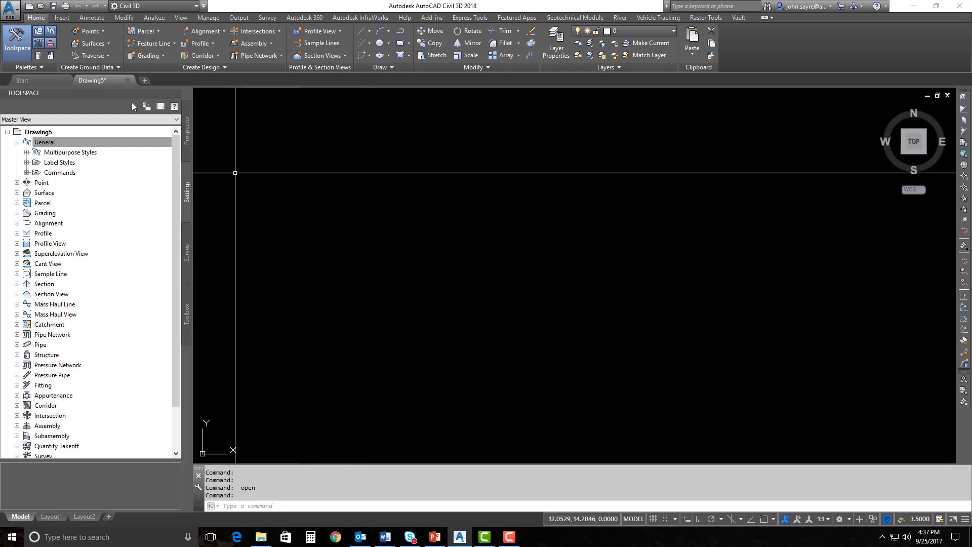
Step: Create a new drawing from a template in the AutoCAD Template folder and list its surface styles
click(10, 7)
click(29, 68)
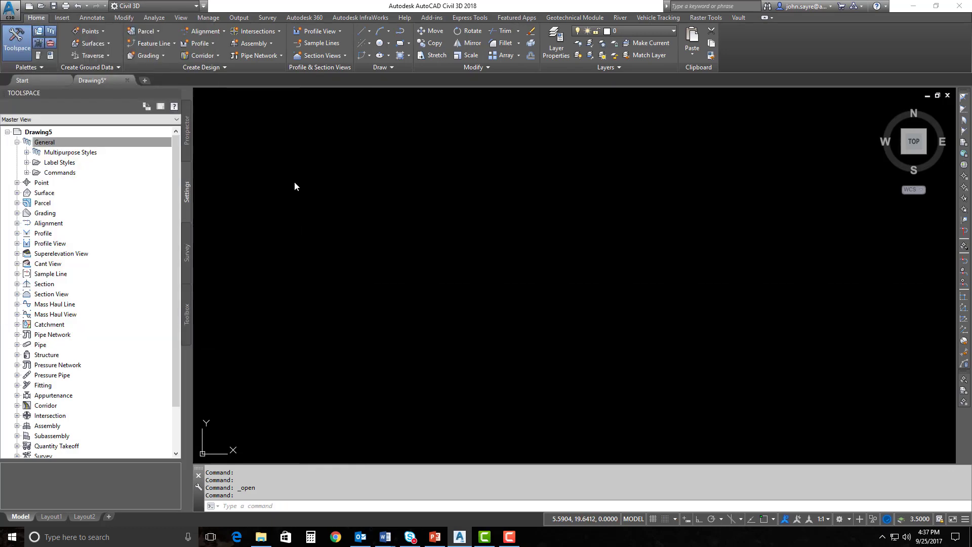
double_click(428, 184)
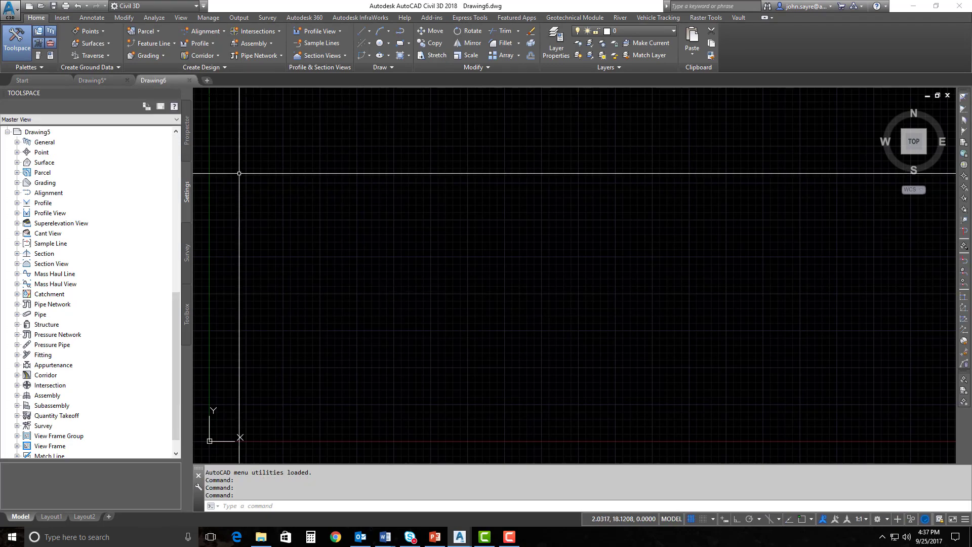
click(17, 162)
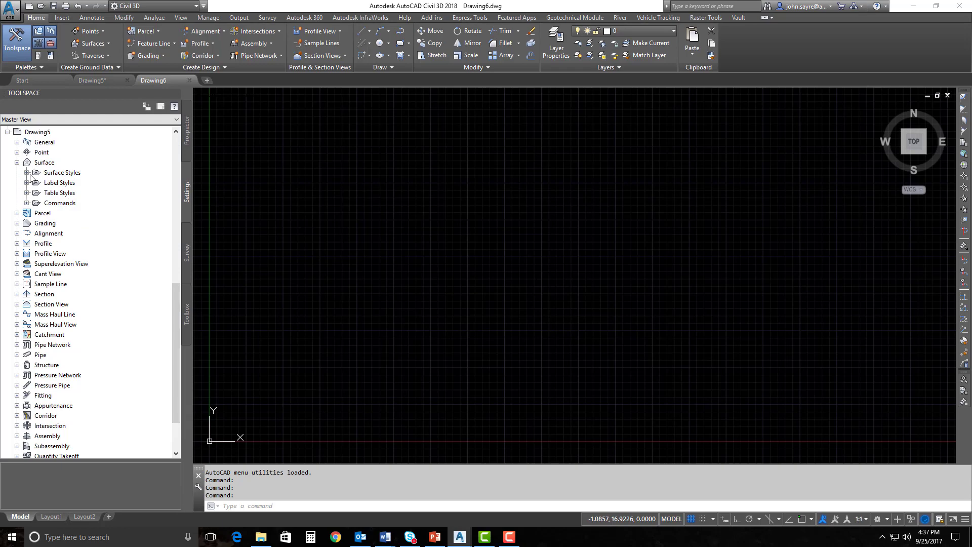
click(28, 173)
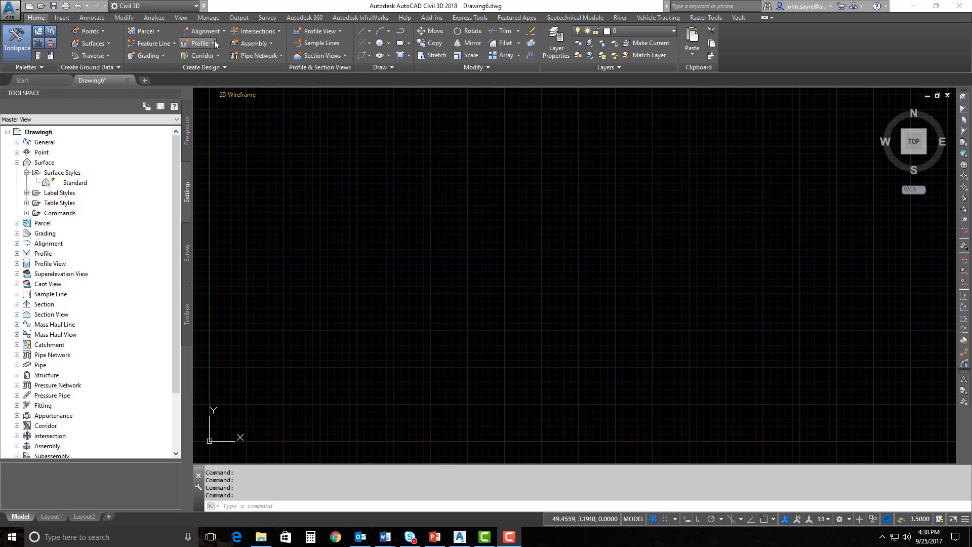
Step: Add the _AutoCAD Civil 3D (Imperial) NCS drawing template to the list of referenced templates
click(207, 19)
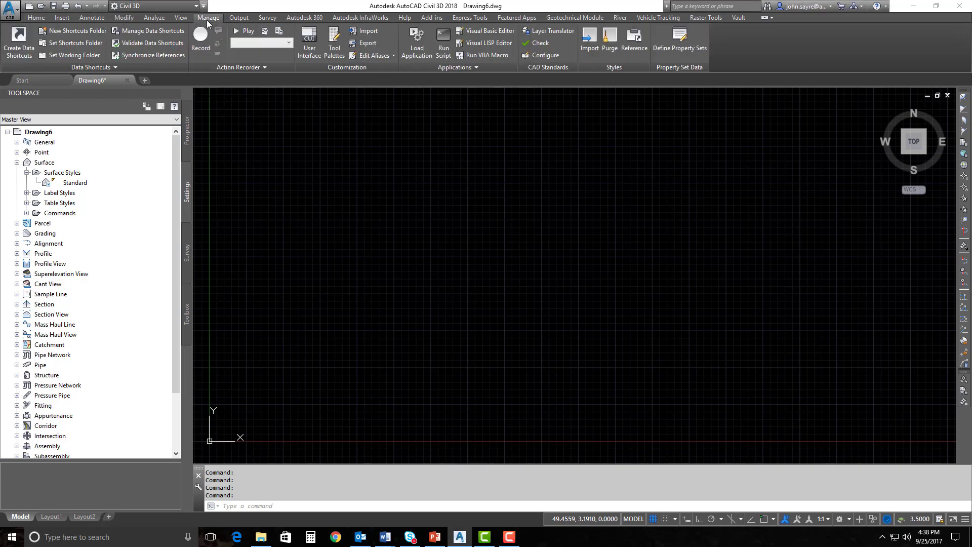
click(629, 52)
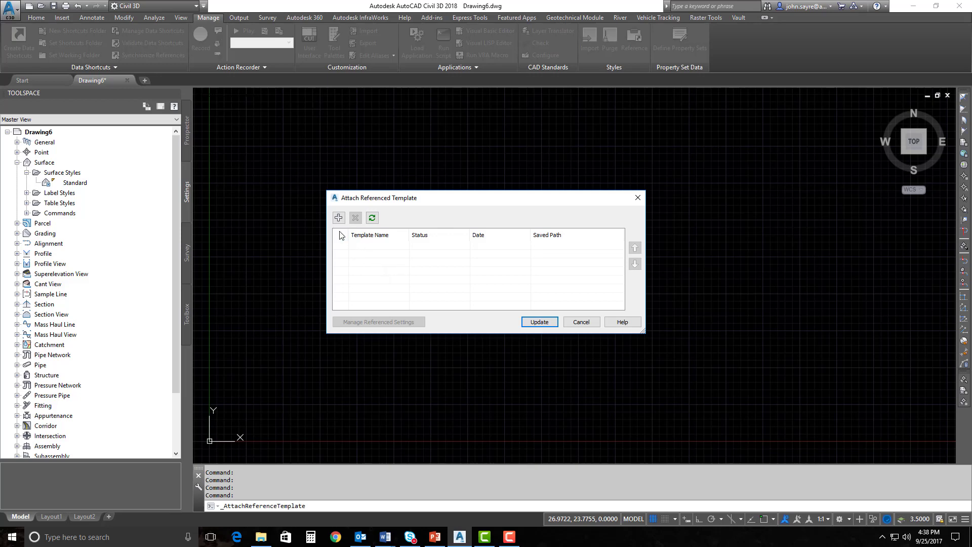
click(338, 218)
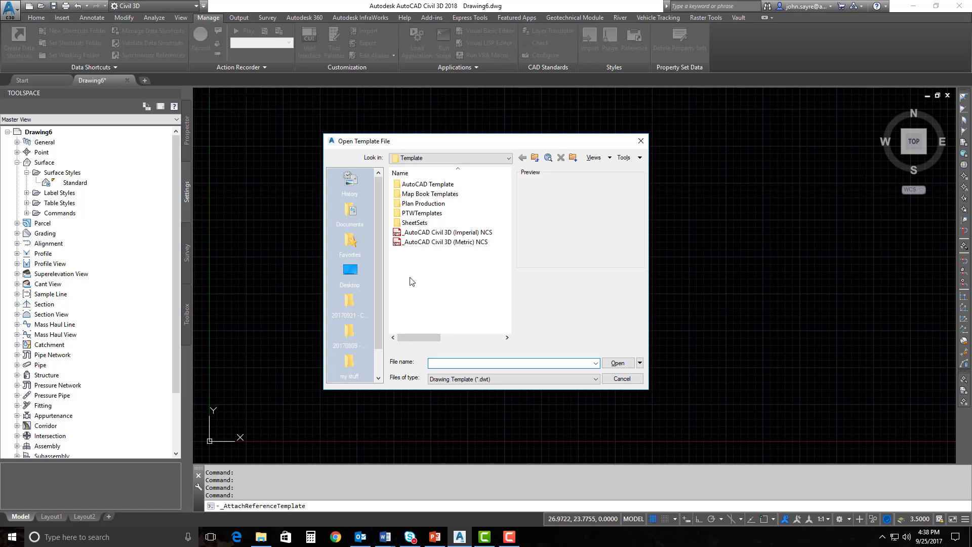
click(461, 234)
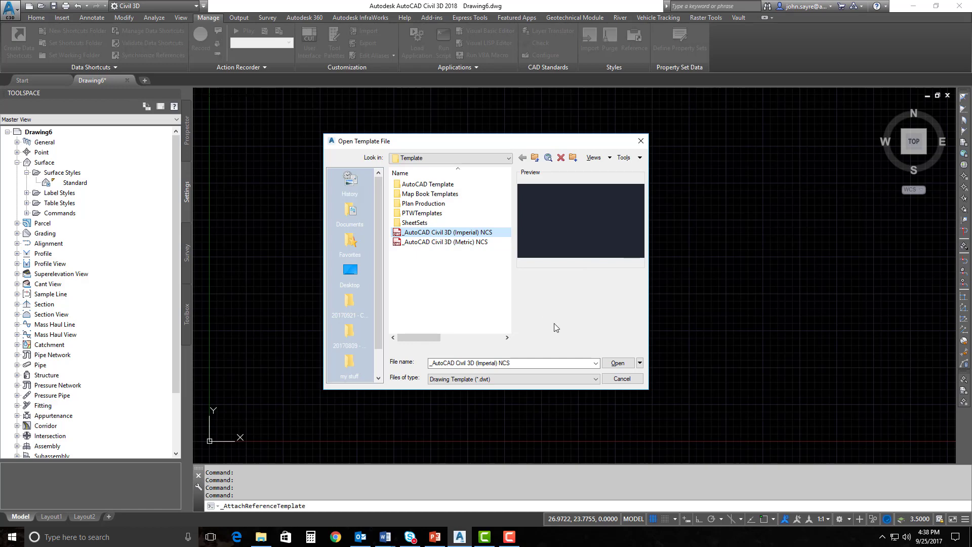
click(615, 359)
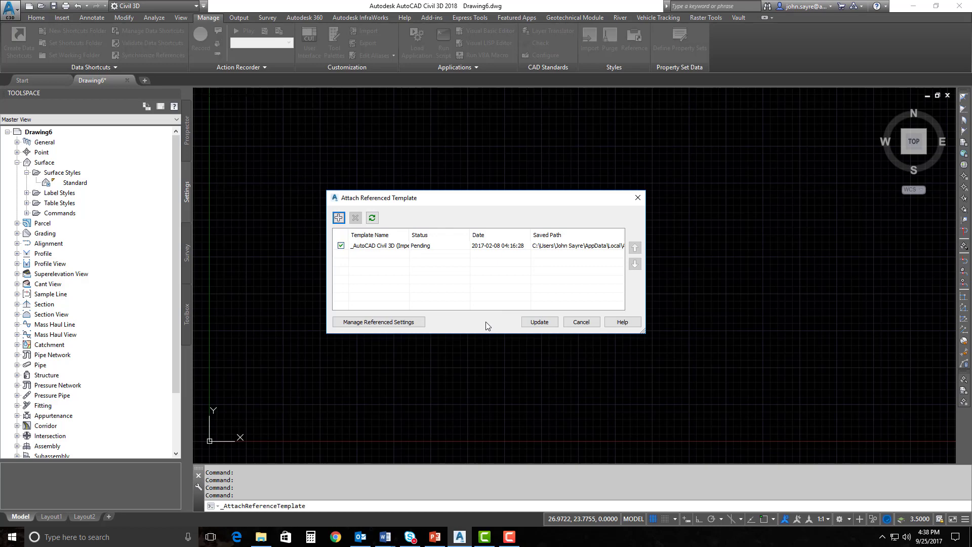
Step: Open the template's referenced settings and examine the surface styles and the surface contour label styles
click(380, 328)
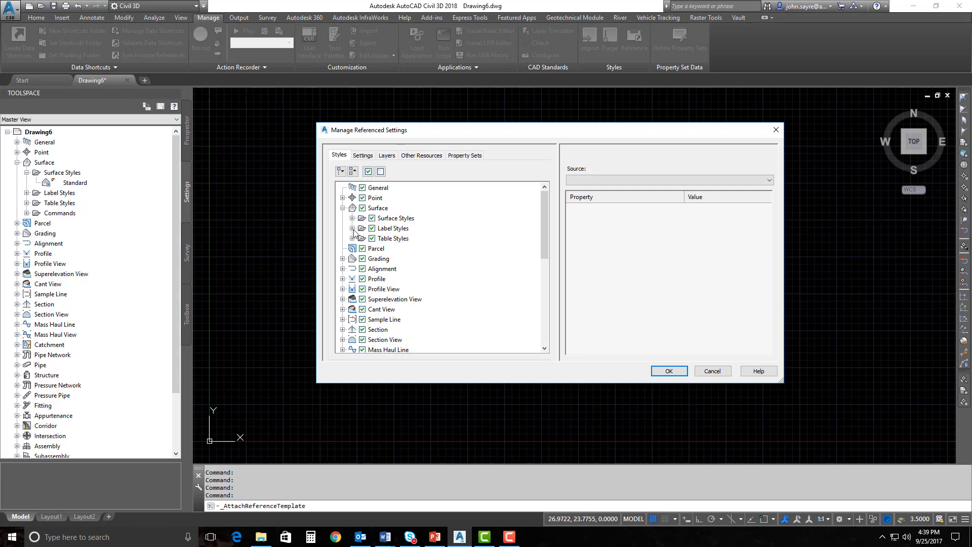
click(351, 228)
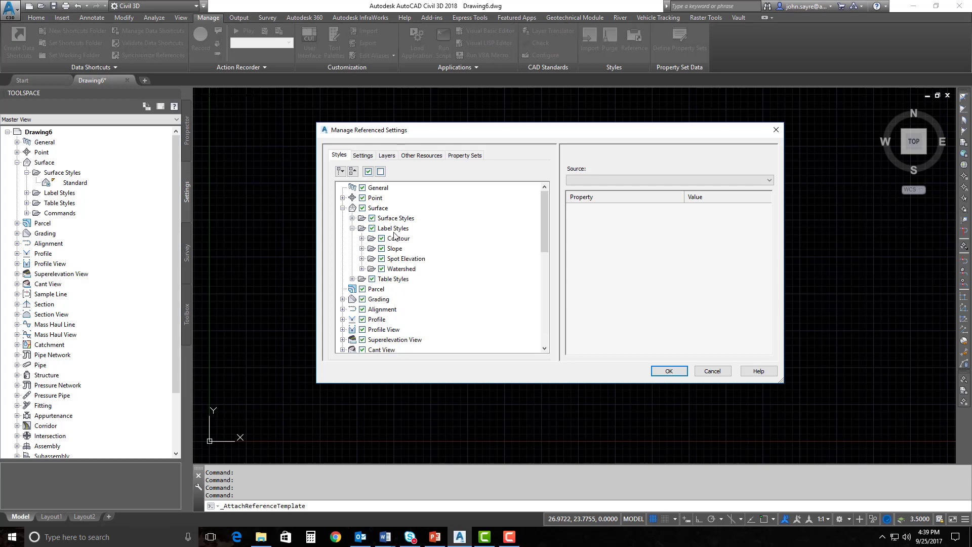
click(362, 239)
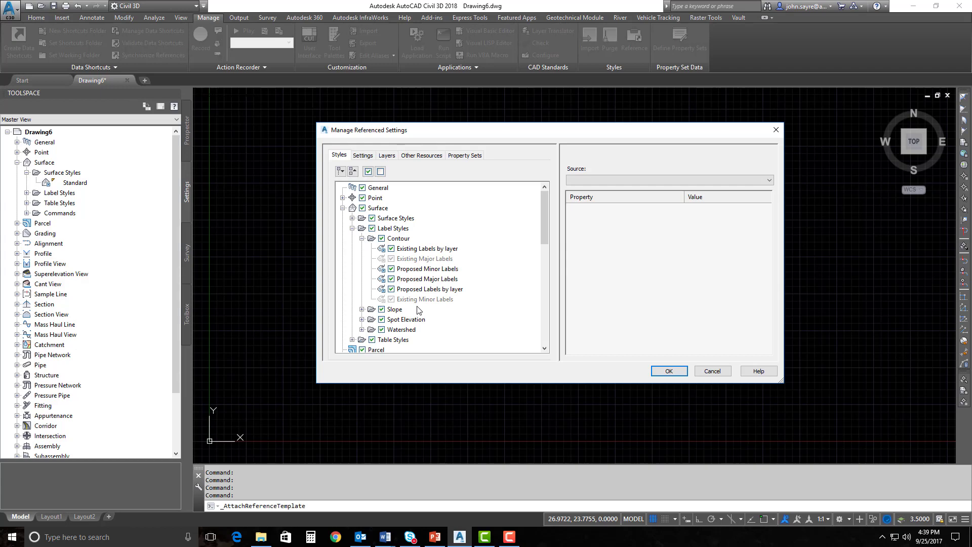
click(352, 218)
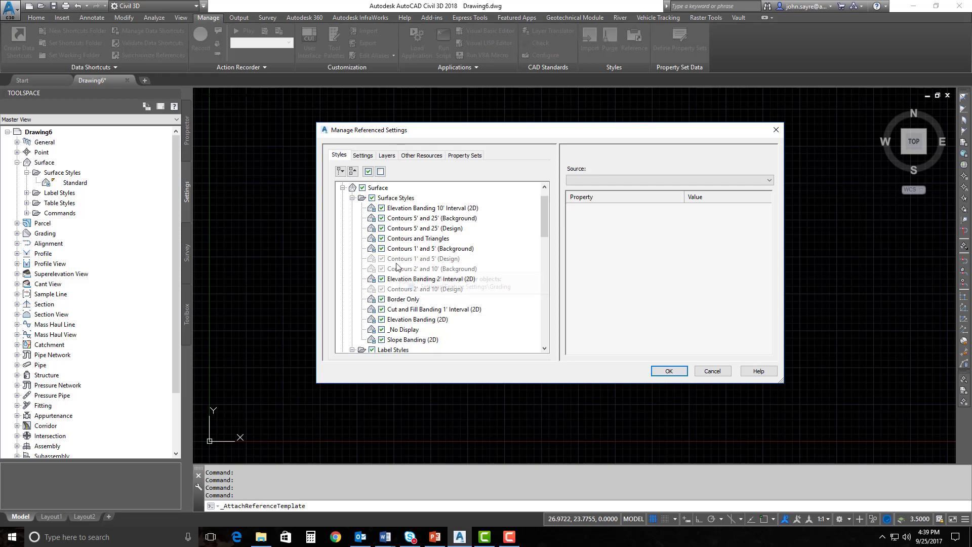
mouse_move(398, 267)
Step: Exclude the feature settings from the reference to review the surface styles, and include them again
click(362, 156)
click(362, 198)
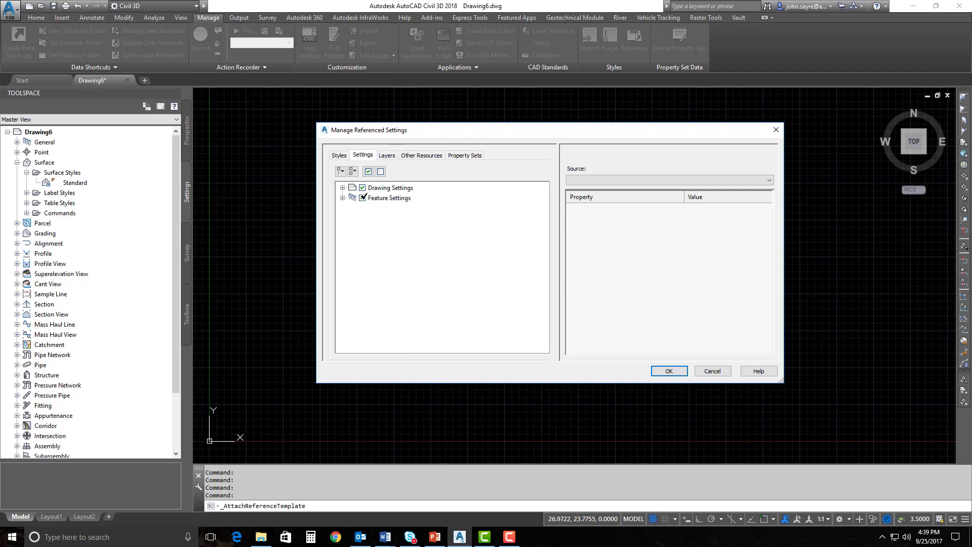
click(338, 155)
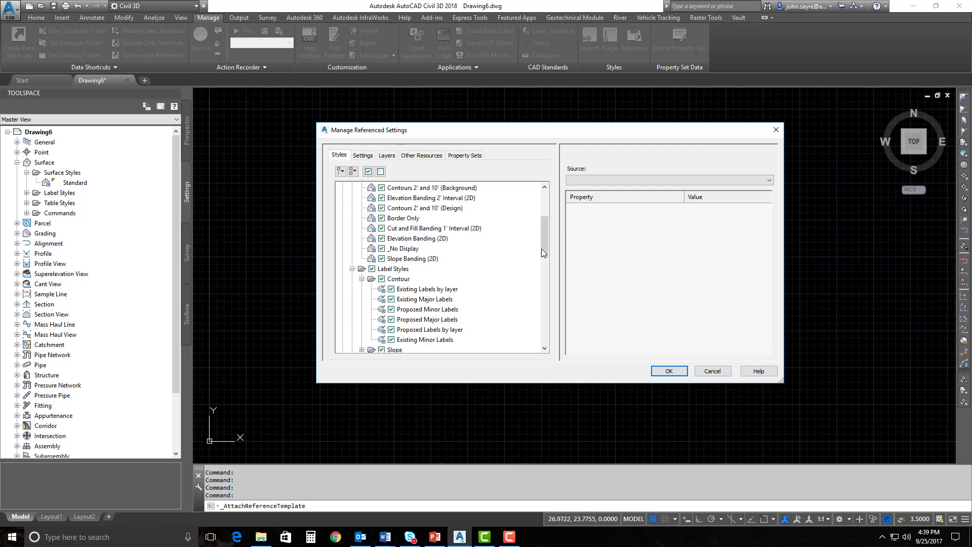
drag(545, 248, 544, 229)
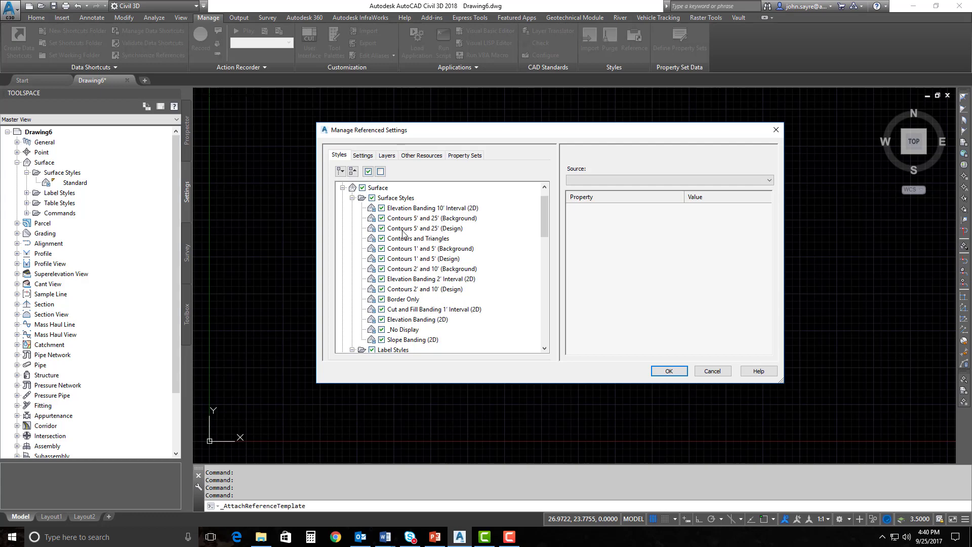
click(363, 155)
click(363, 198)
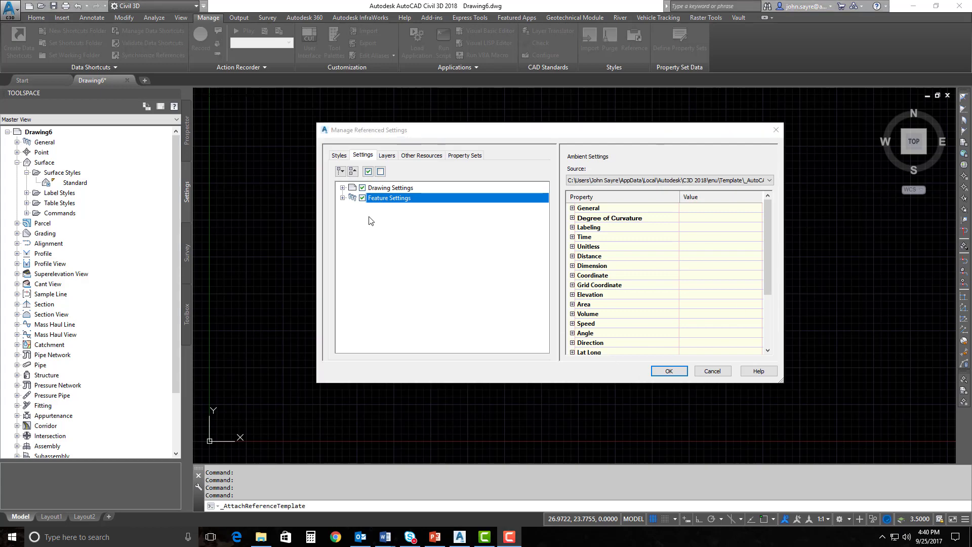
Step: Examine the default styles in the Surface feature settings of the referenced template, including the surface default style
click(342, 198)
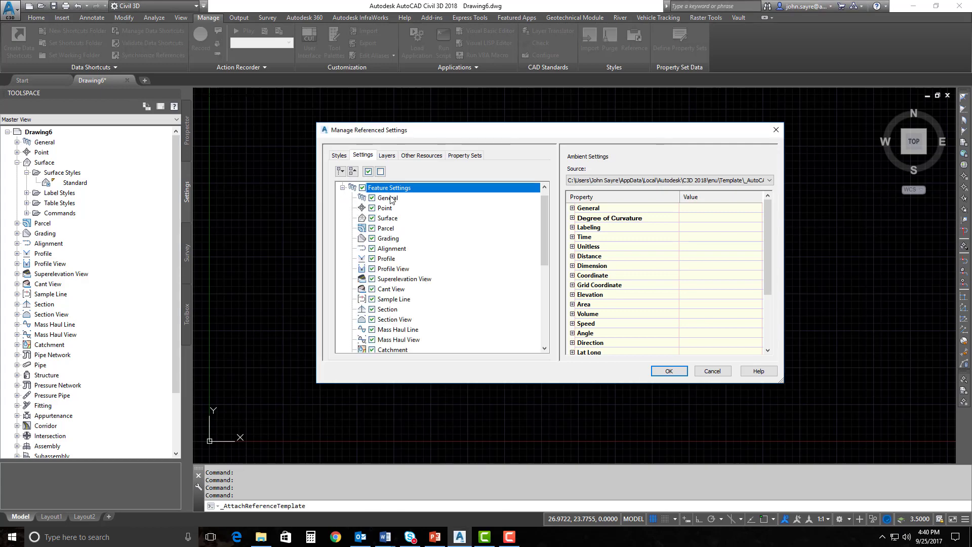
click(388, 219)
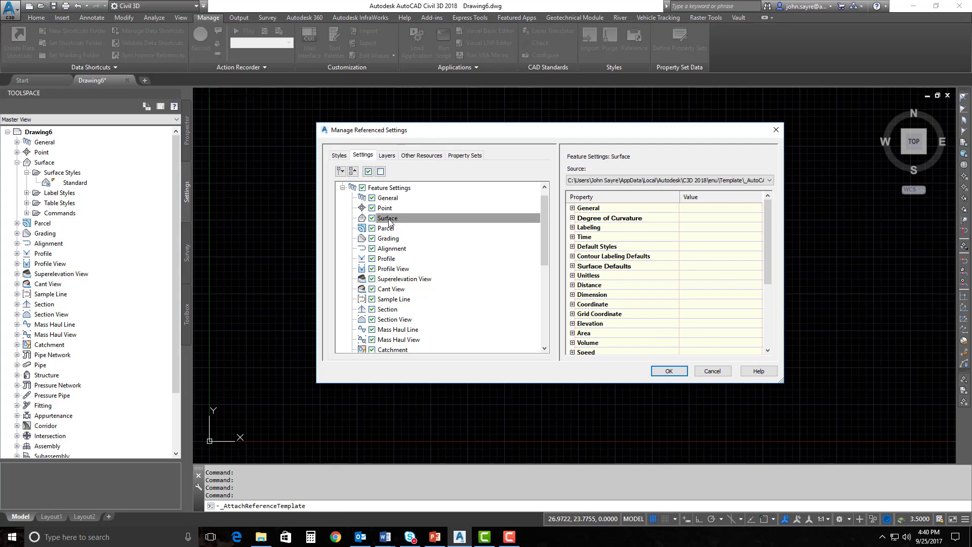
click(572, 247)
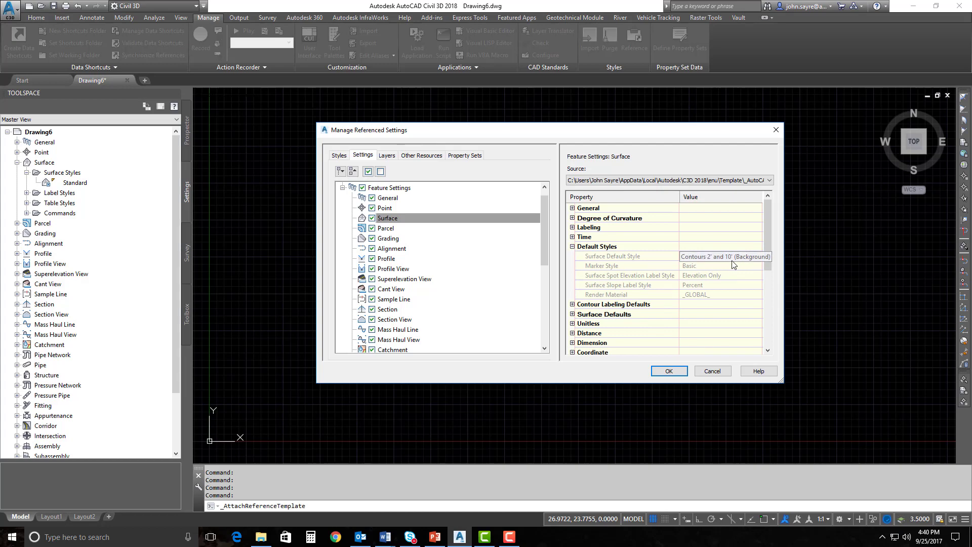
click(701, 260)
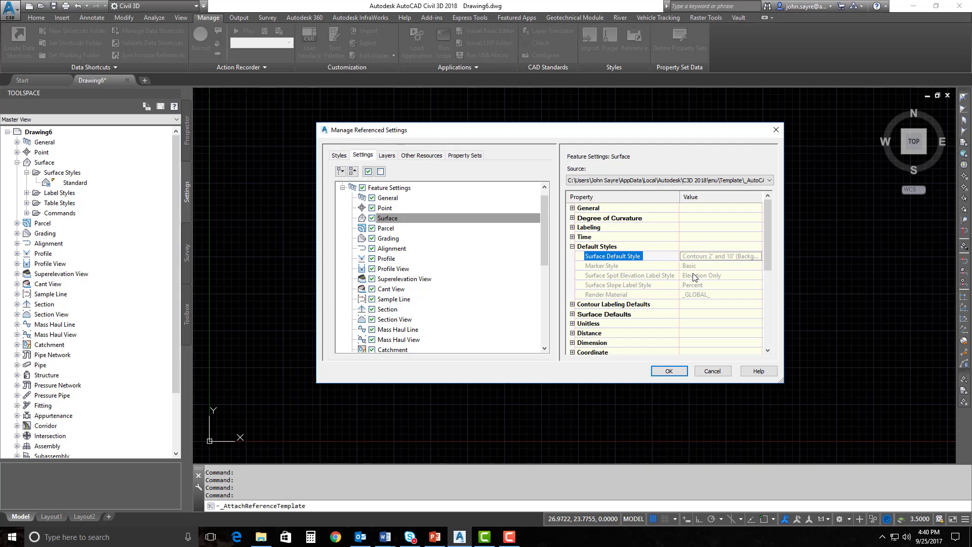
Step: Include all of the template's layers in the referenced settings, including the unchecked C-HYDR-CTCH-TEXT and C-PROP-PATT
click(386, 155)
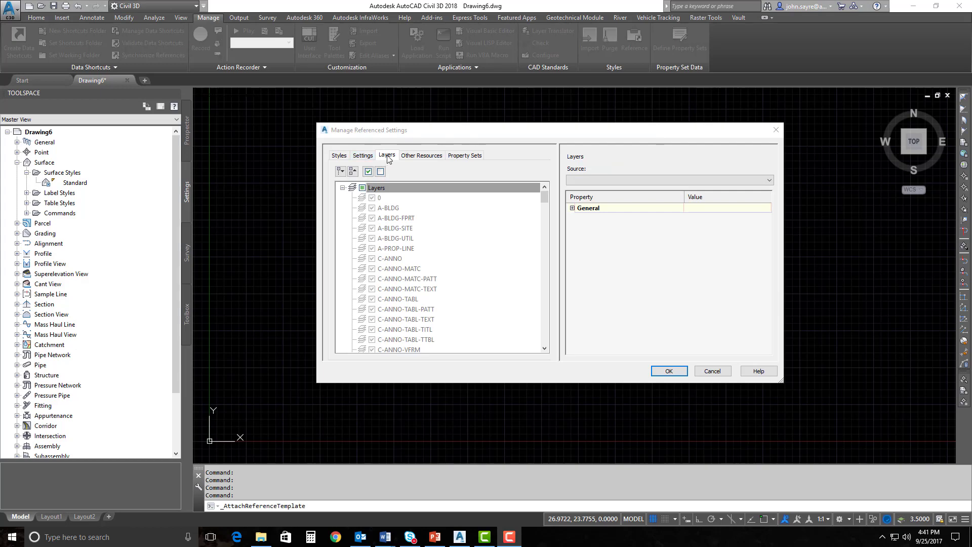
drag(545, 203, 545, 223)
click(372, 187)
click(368, 171)
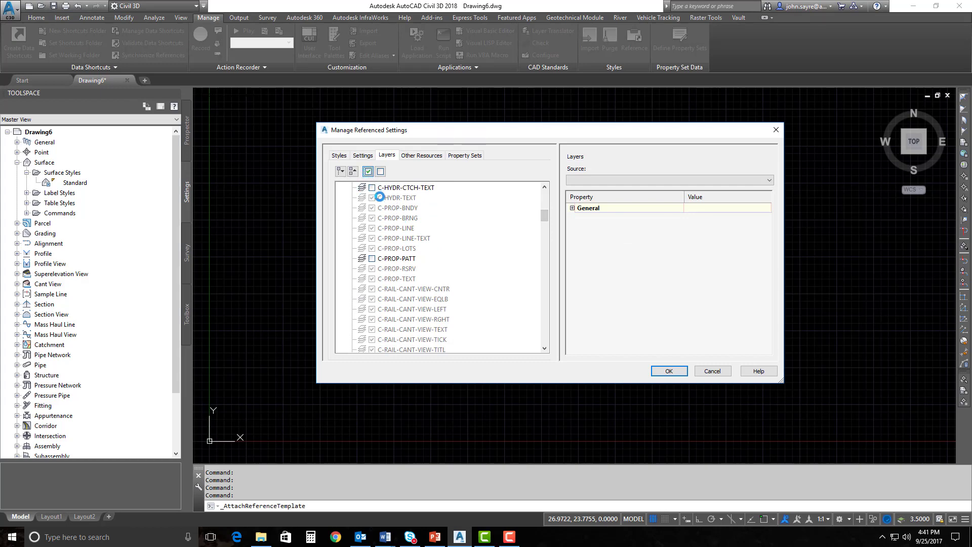
mouse_move(547, 217)
mouse_down()
mouse_move(547, 207)
mouse_move(546, 219)
mouse_up()
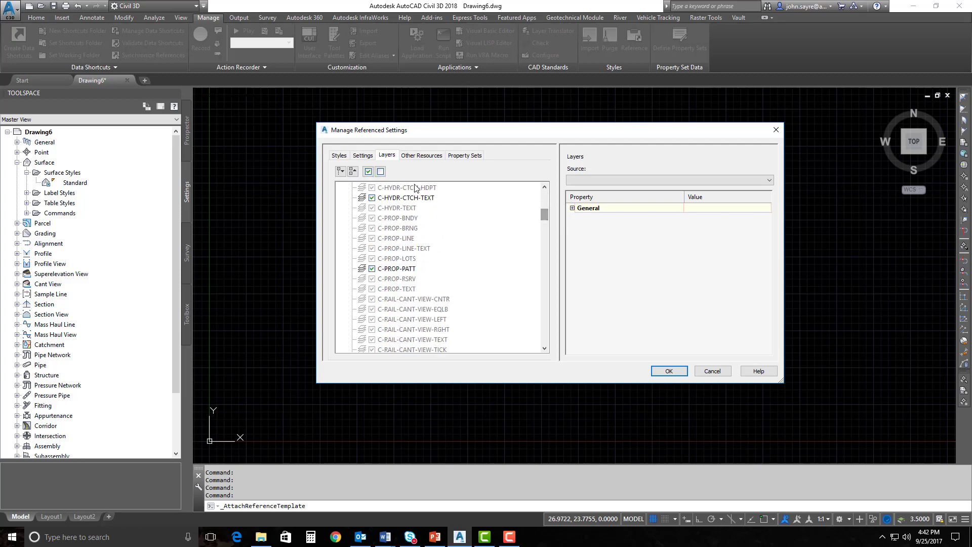
Step: Exclude the text styles Annotative, DynamicDimensions and S4 from the referenced resources
click(421, 155)
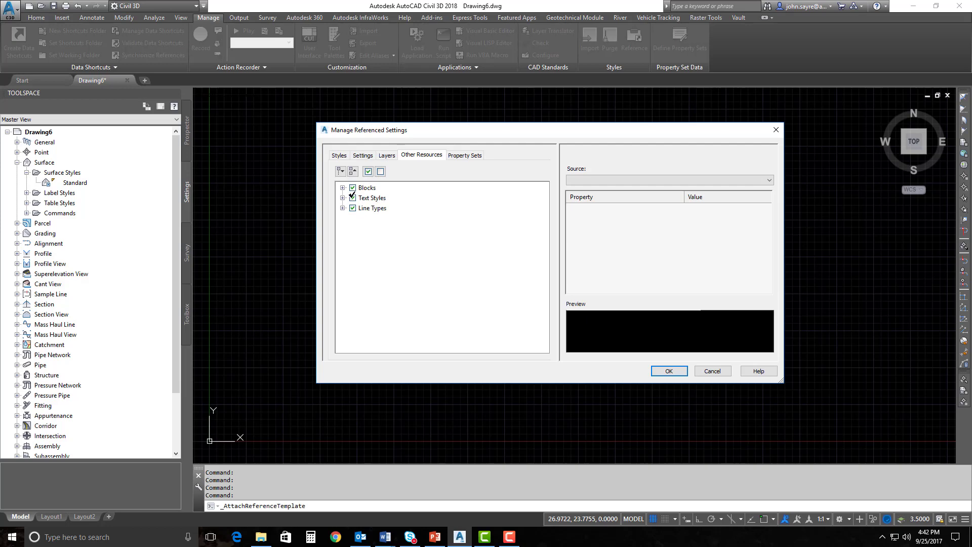
click(343, 198)
click(343, 198)
click(343, 198)
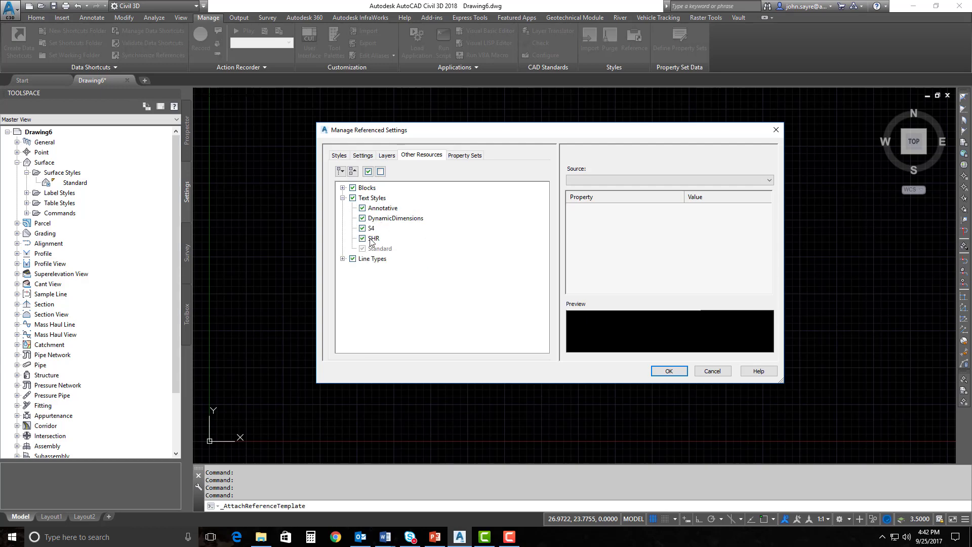
click(363, 208)
click(362, 218)
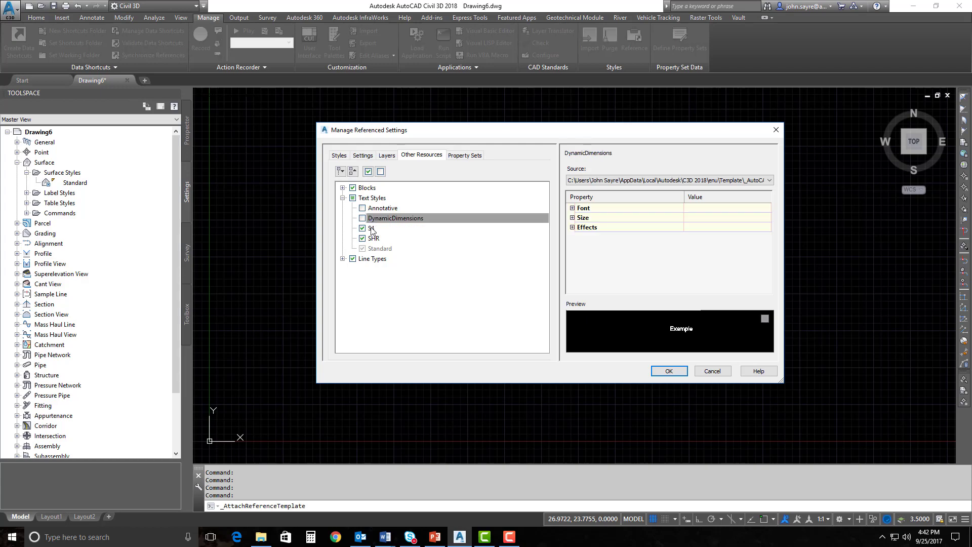
click(362, 228)
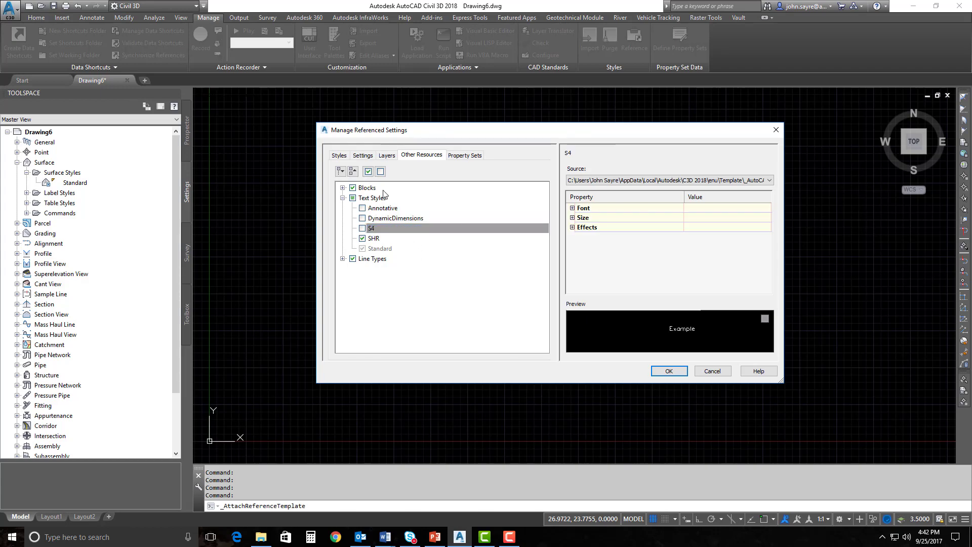
Step: Include the text styles S4, DynamicDimensions and Annotative in the referenced resources again
key(space)
key(Up)
key(space)
key(Up)
key(space)
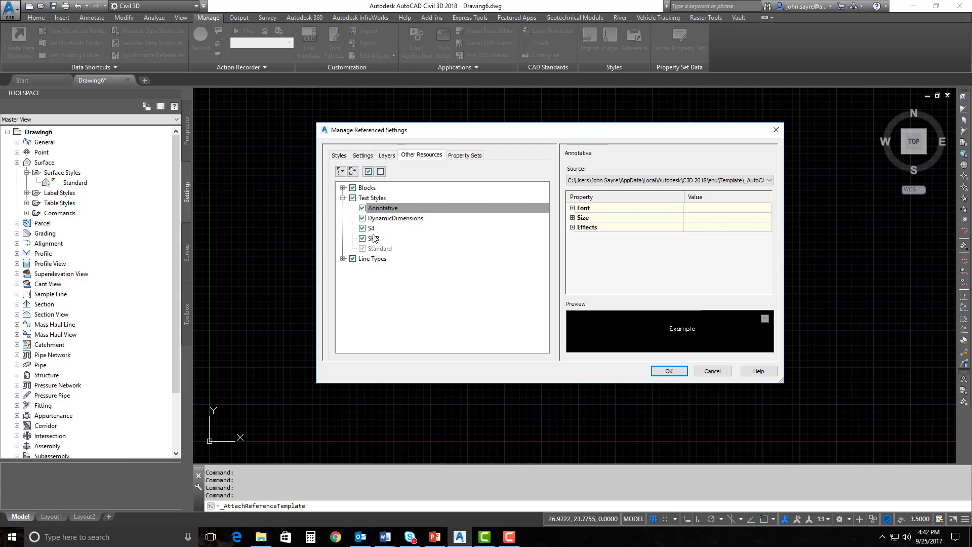
Step: Review the referenced property sets and surface styles, and include all of the template's feature settings in the referenced settings
click(343, 198)
click(463, 157)
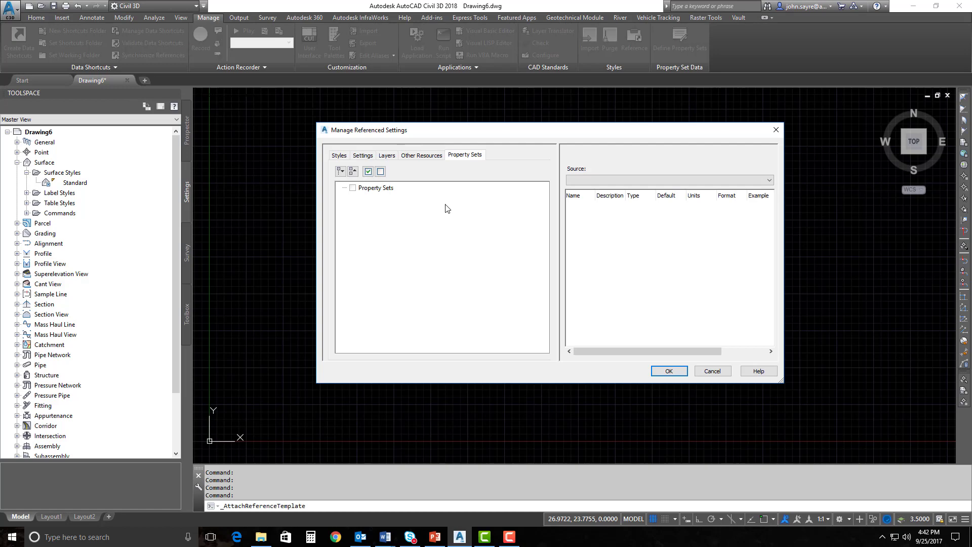
click(339, 156)
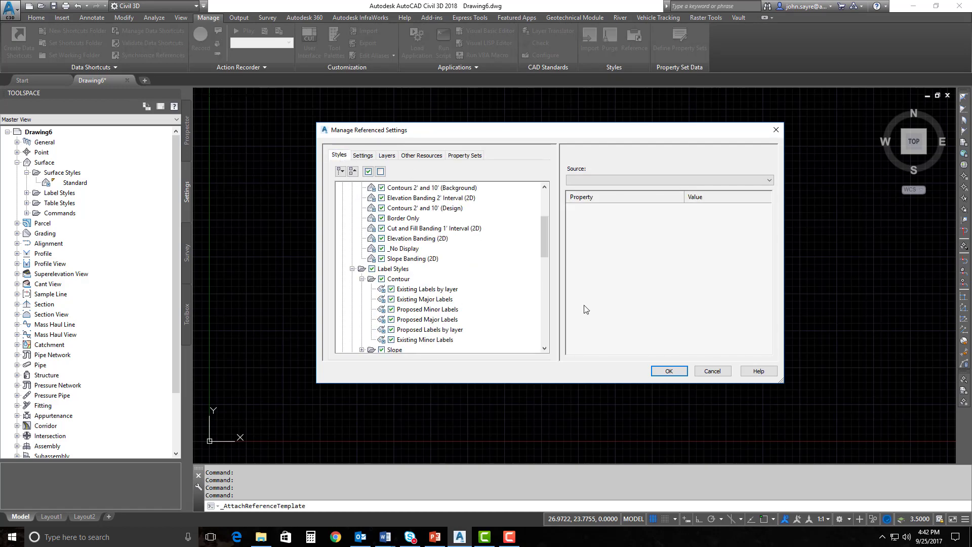
drag(546, 254, 546, 207)
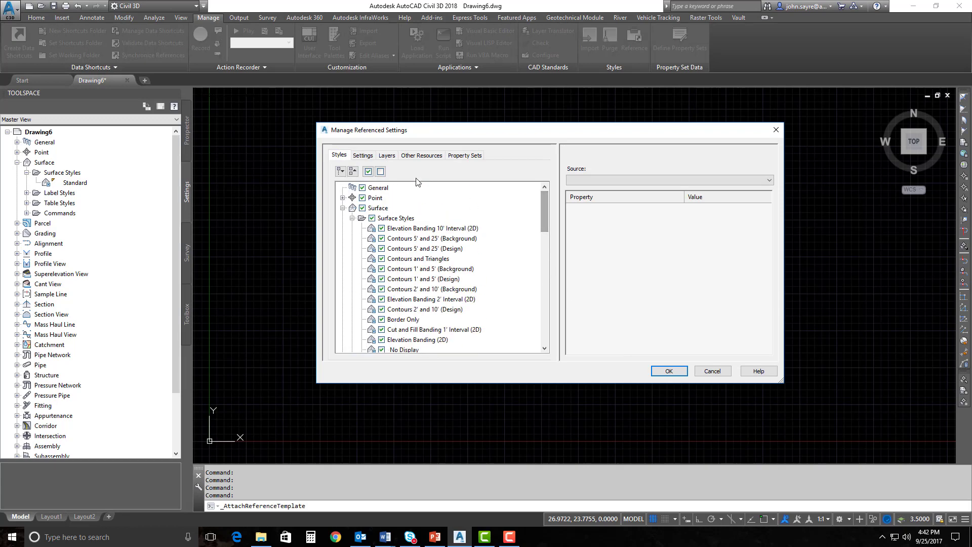
click(363, 156)
click(364, 188)
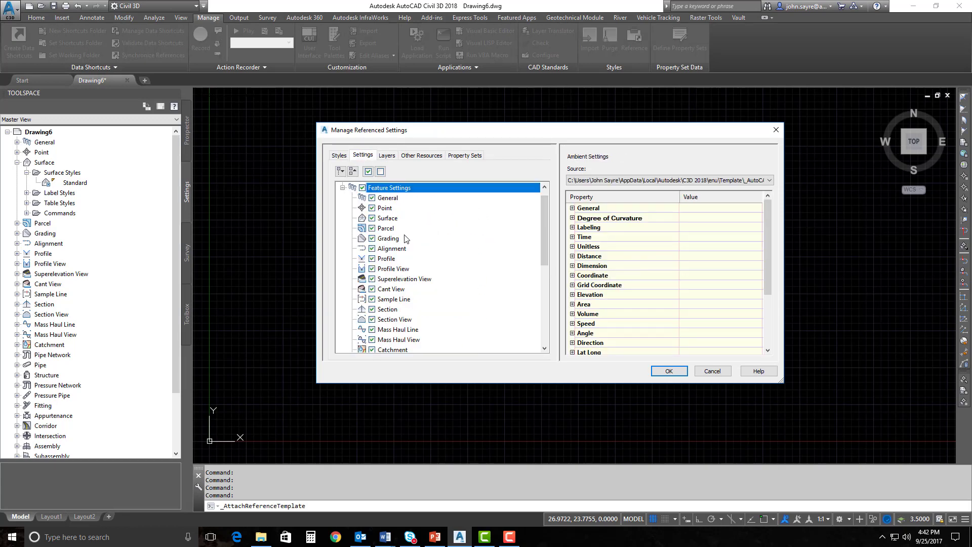
click(341, 156)
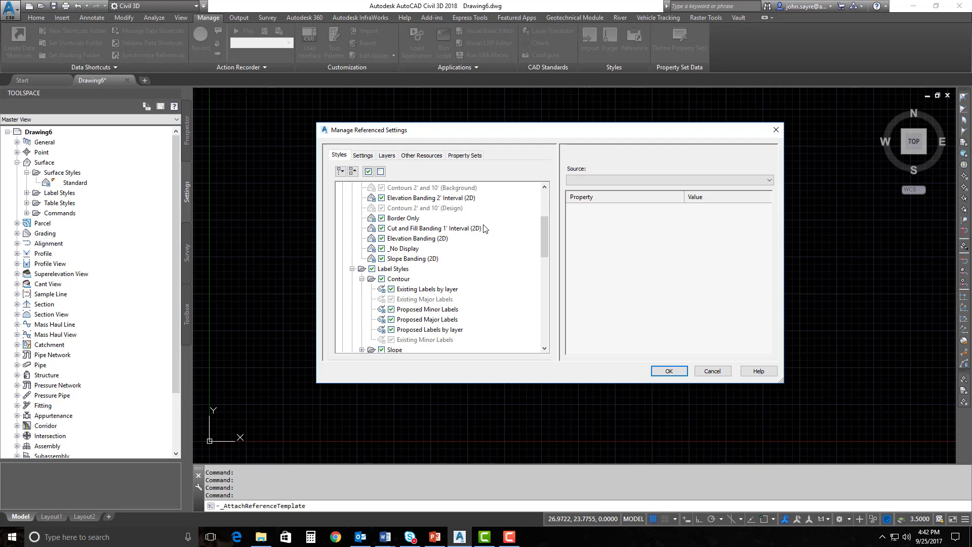
Step: Accept the referenced settings and update the drawing with the attached template
click(664, 375)
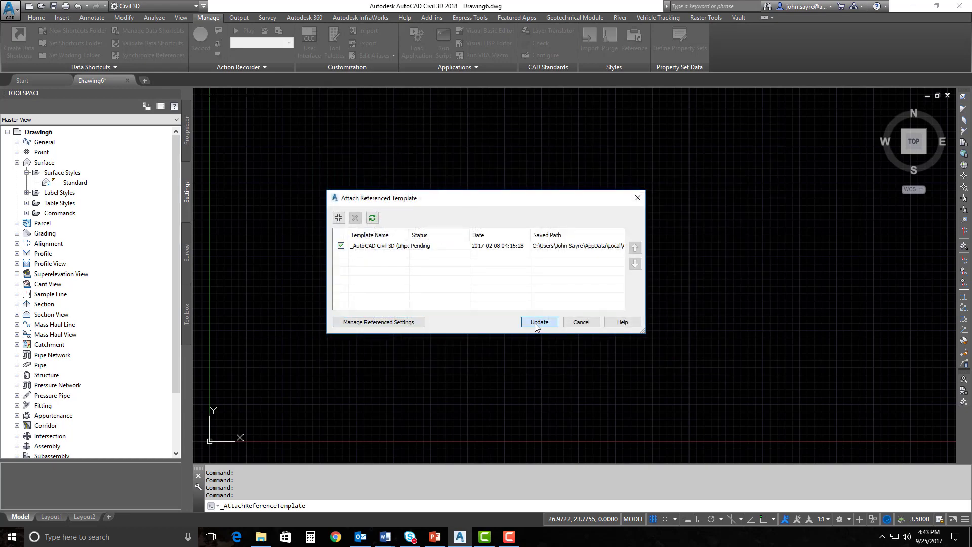
click(537, 322)
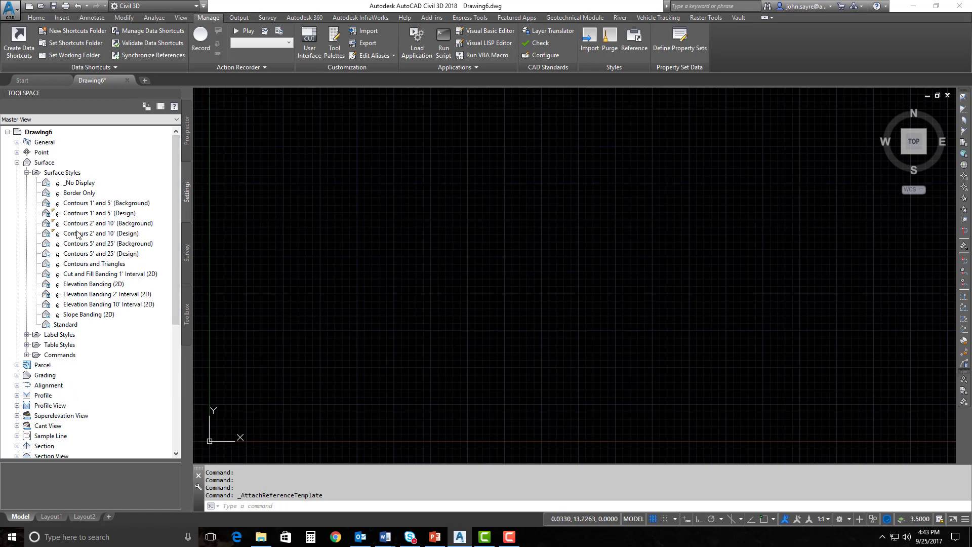
mouse_move(71, 308)
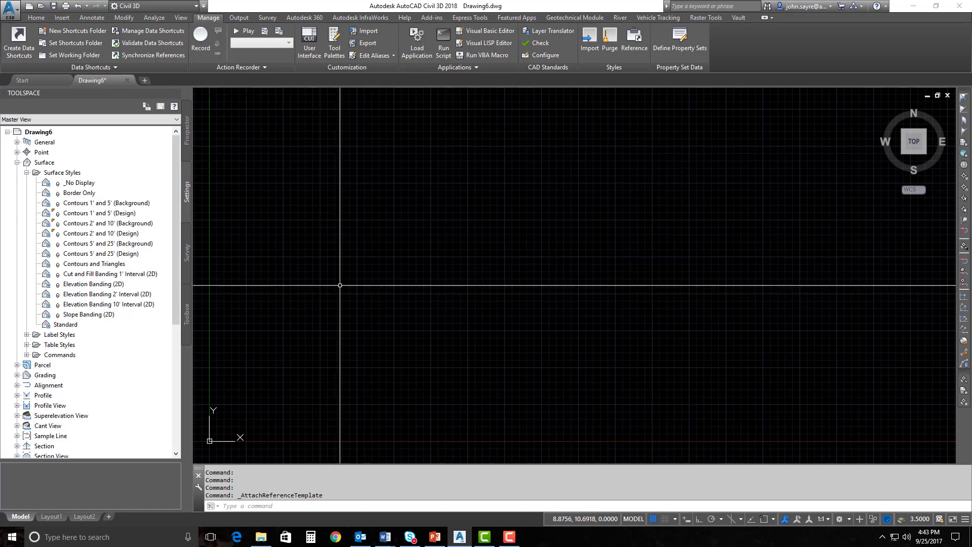
Step: Turn off the grid and set up a point import from existing.txt in the PNEZD (comma delimited) format
click(654, 519)
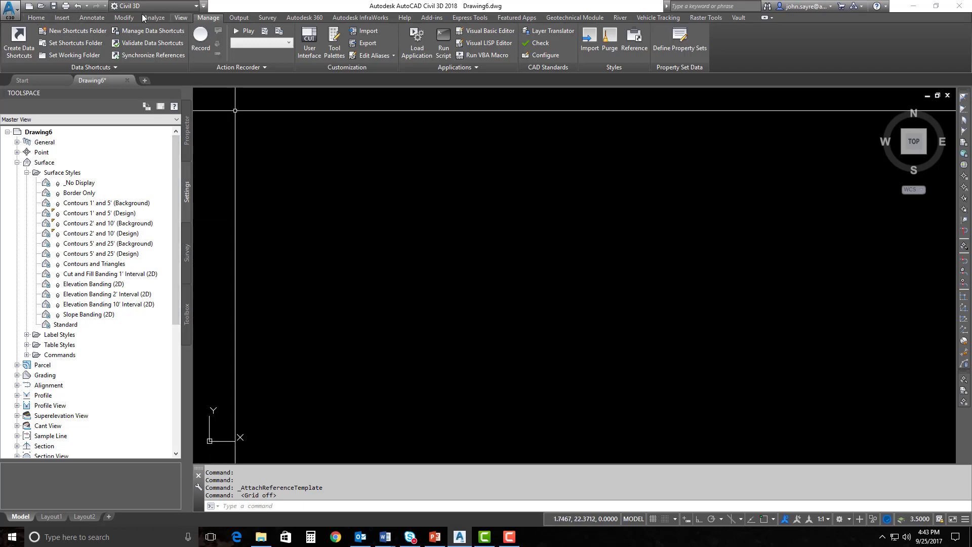
click(36, 18)
click(87, 31)
click(108, 43)
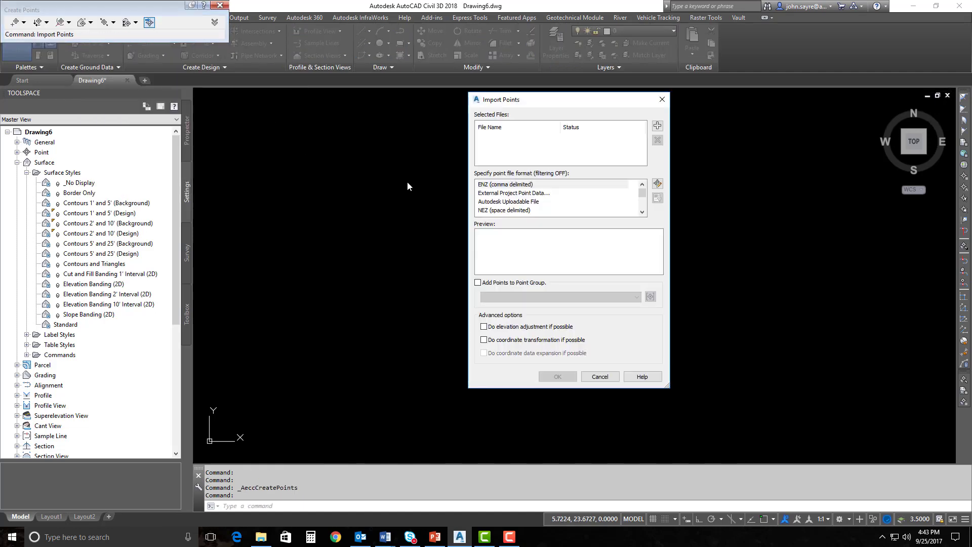
click(507, 172)
click(701, 341)
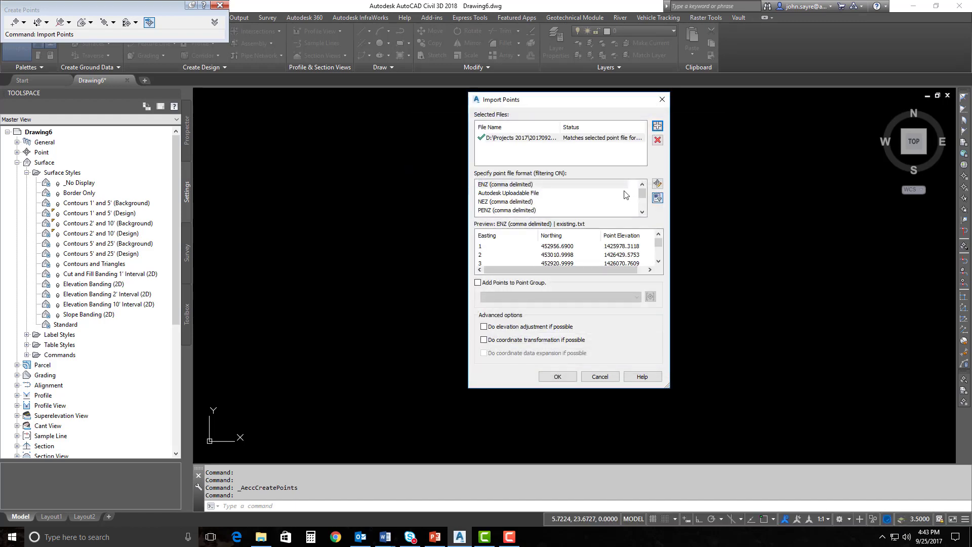
scroll(633, 198, down, 3)
click(624, 210)
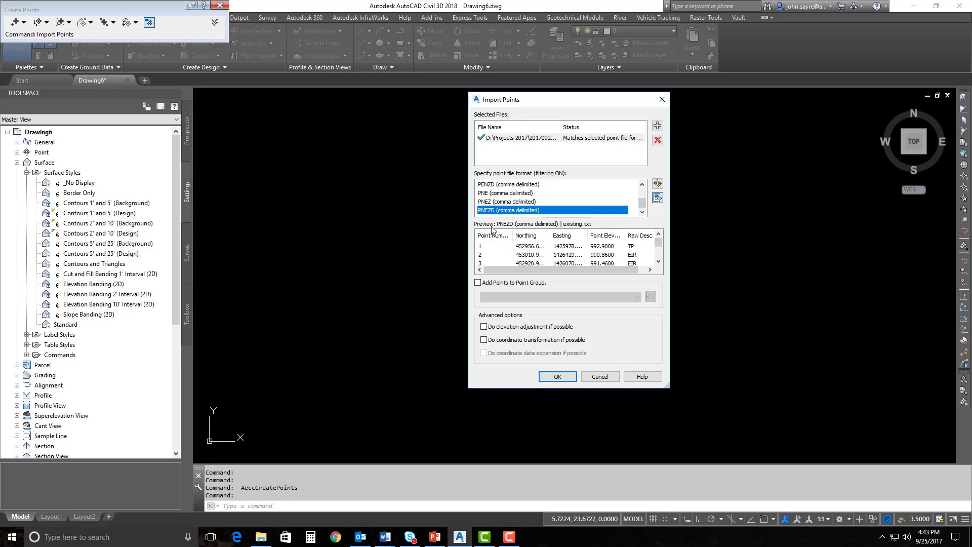
Step: Import the points into a new point group named eg
click(490, 284)
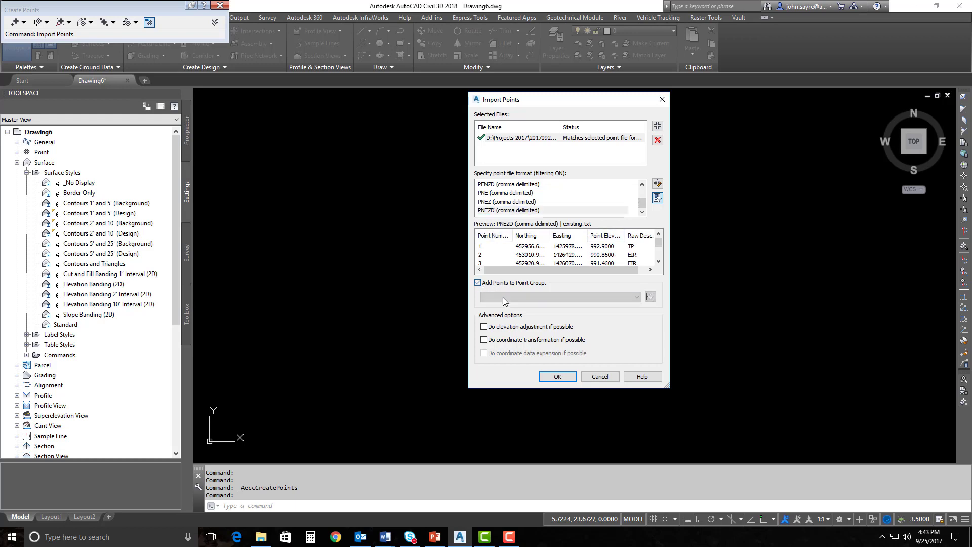
click(650, 297)
text(egh)
click(523, 273)
click(562, 377)
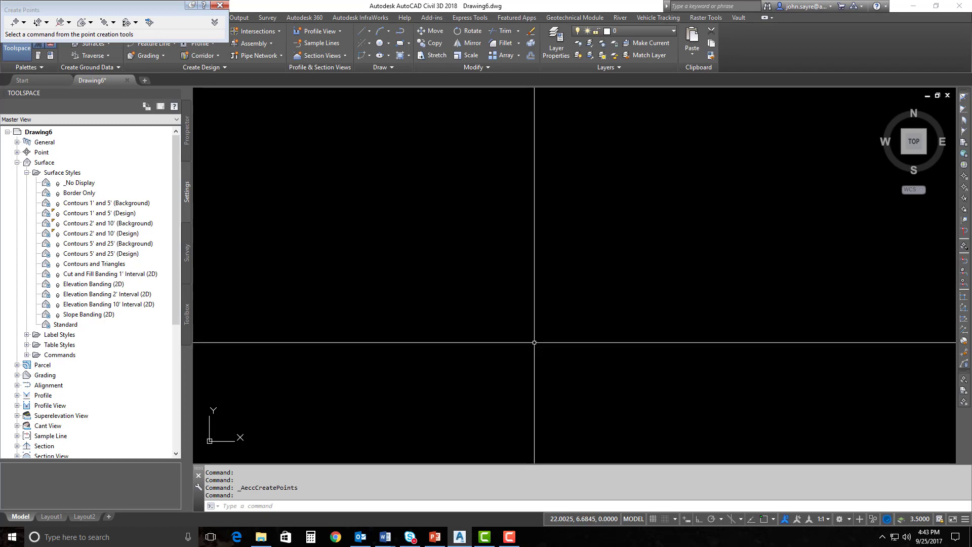
Step: Set the drawing's annotation scale to 1:20 for the imported points
middle_click(516, 343)
middle_click(516, 343)
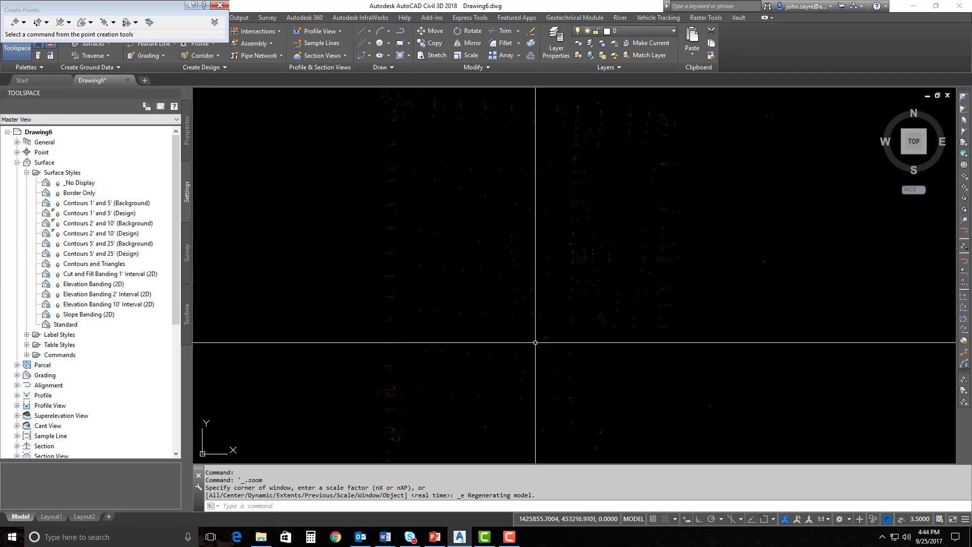
click(821, 519)
click(824, 317)
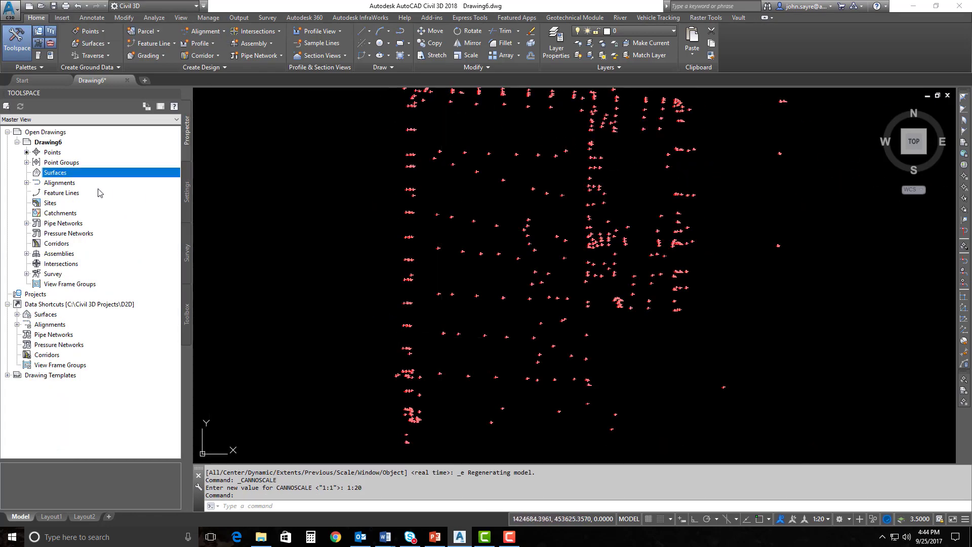
Step: Start a new TIN surface and name it eg
right_click(79, 172)
click(116, 174)
click(589, 236)
text(eg)
key(Return)
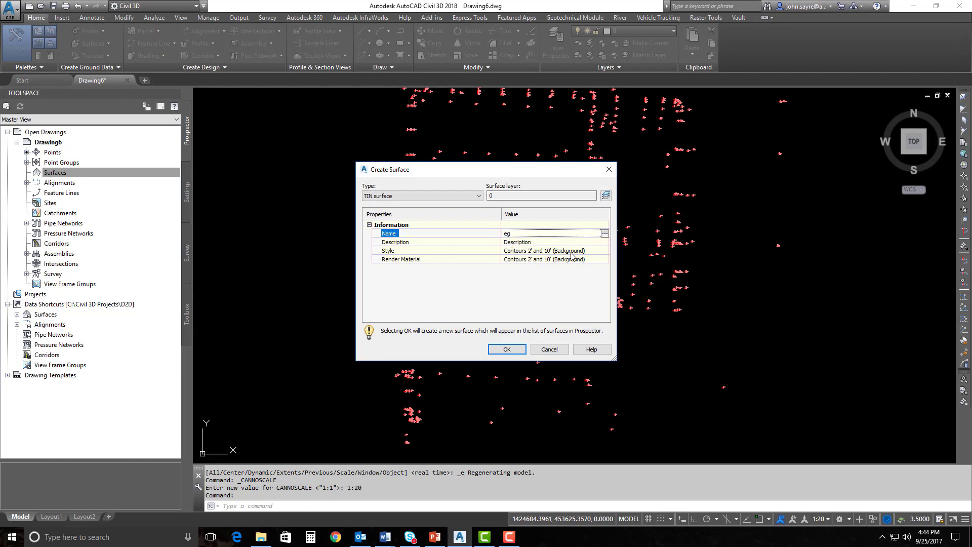
Step: Set the new surface's style to Contours 1' and 5' (Background) and create the surface
click(557, 254)
click(604, 250)
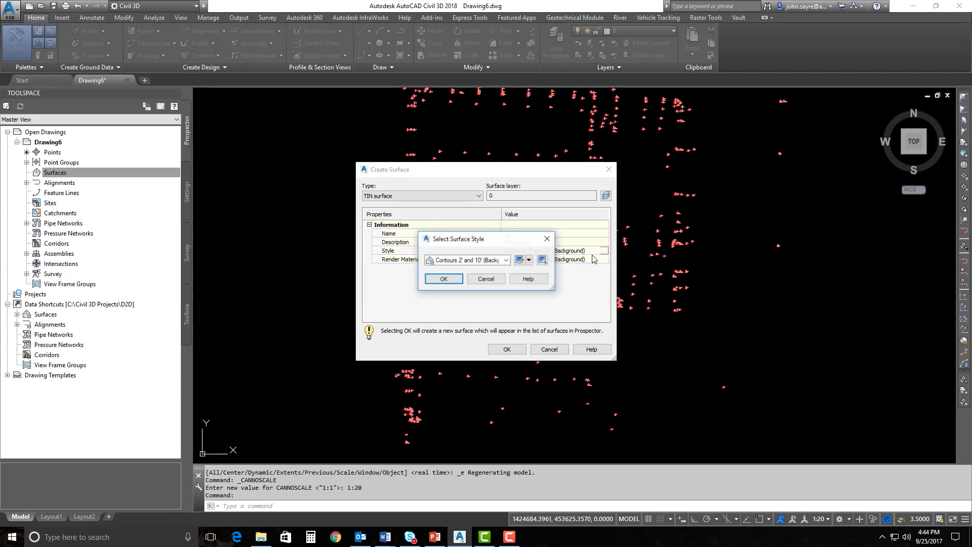
click(506, 260)
click(481, 287)
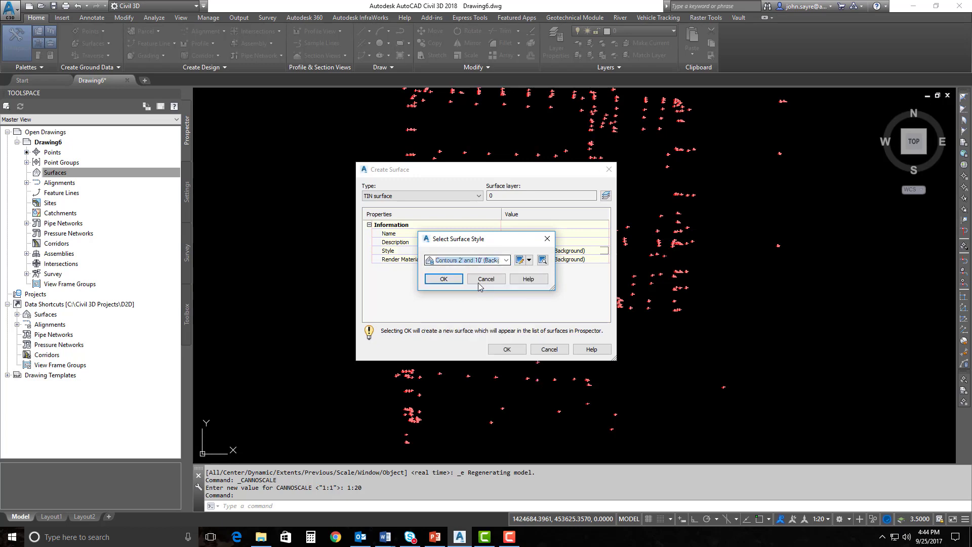
click(444, 280)
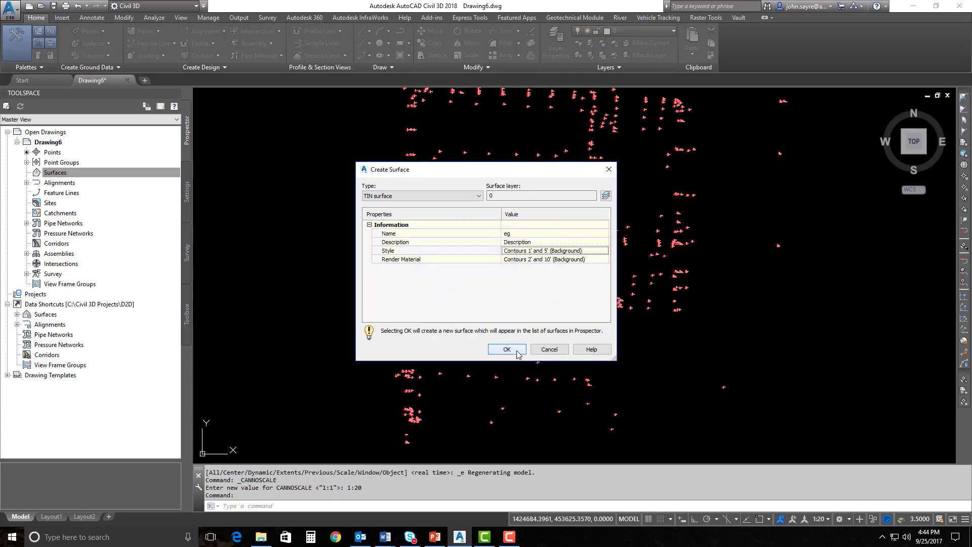
click(507, 348)
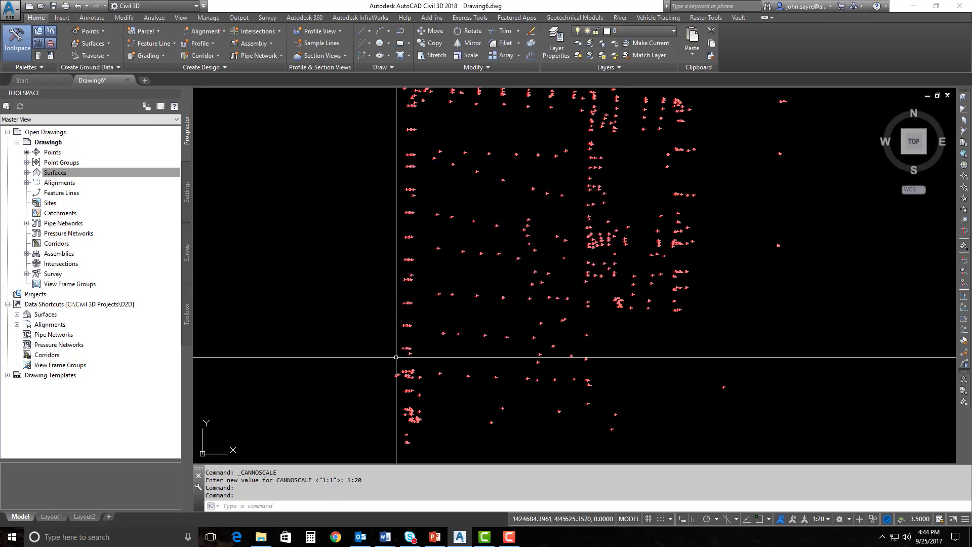
Step: Add the point group eg to the definition of surface eg and dismiss the event report
click(27, 173)
click(36, 183)
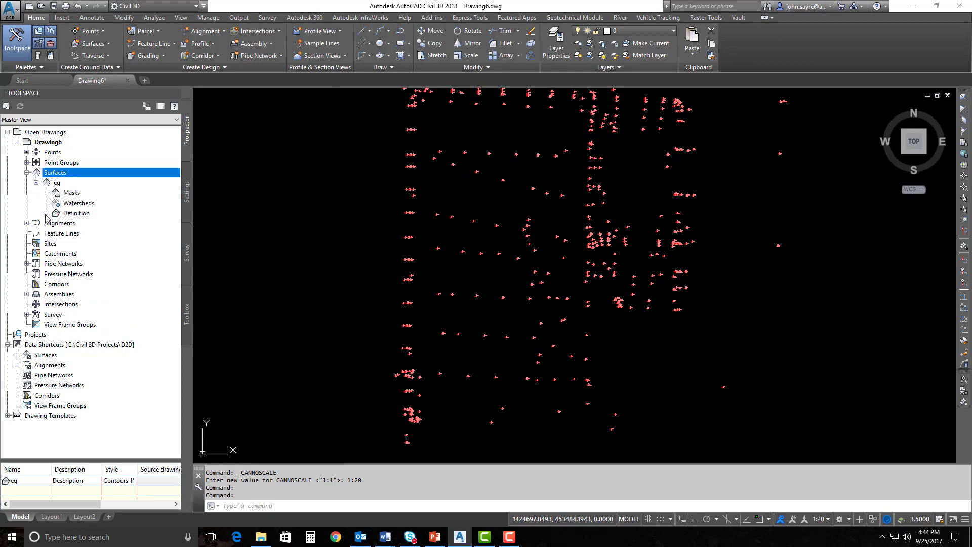
click(46, 213)
click(92, 295)
right_click(91, 295)
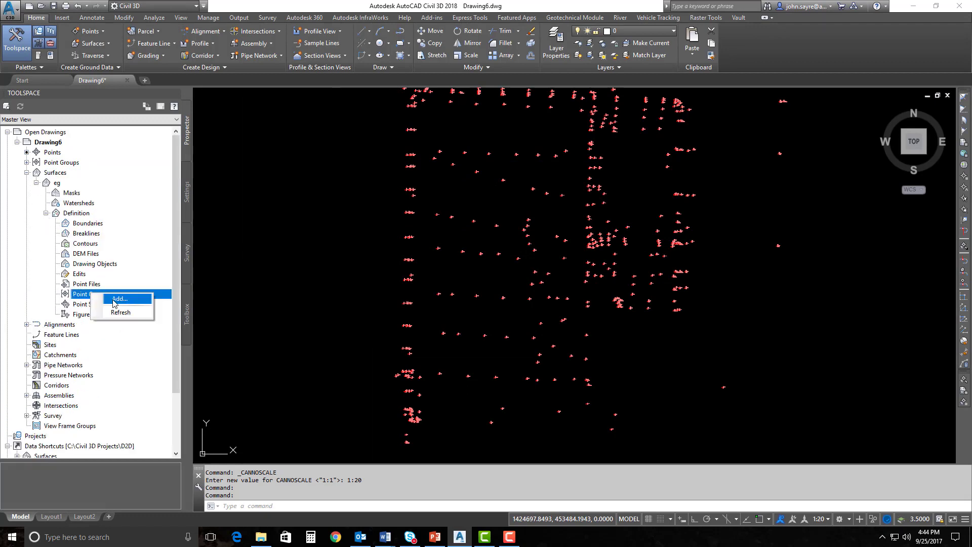
click(112, 299)
click(387, 248)
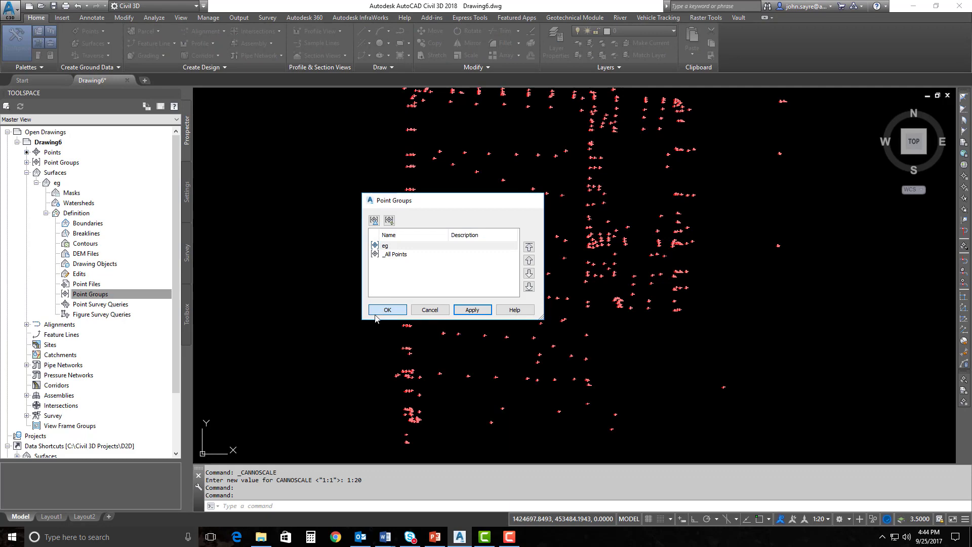
click(388, 309)
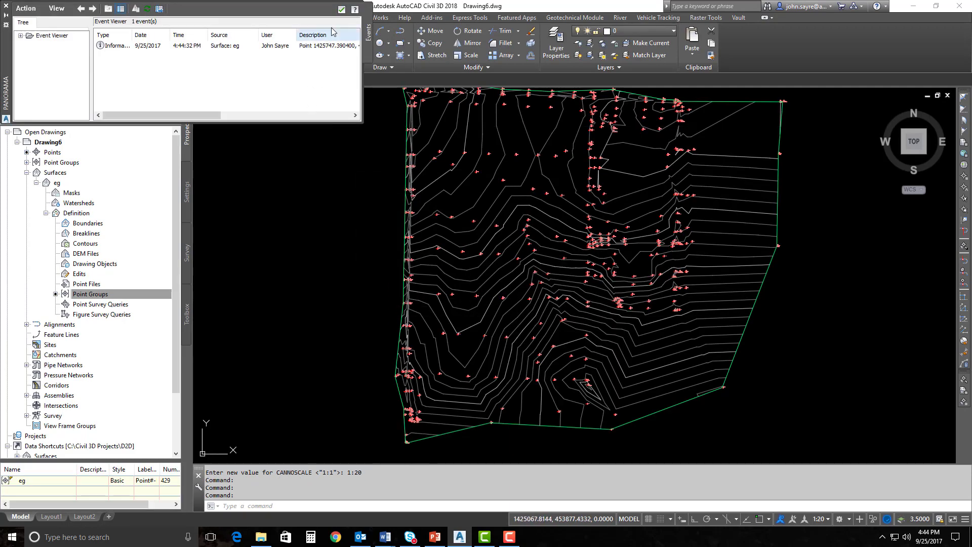
click(341, 10)
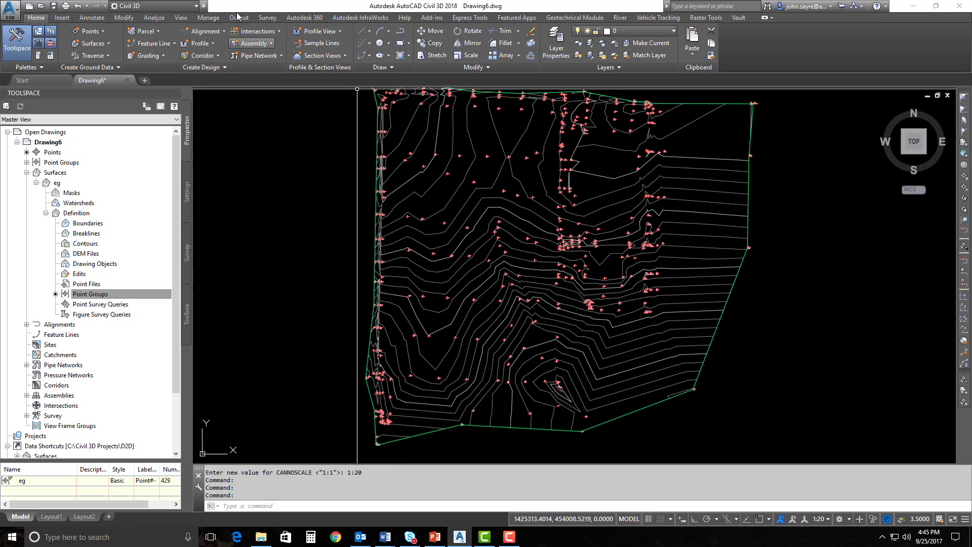
Step: Add Civil 3D Template from the Reference Template Enhancements Dataset folder as a second referenced template
click(208, 19)
click(634, 40)
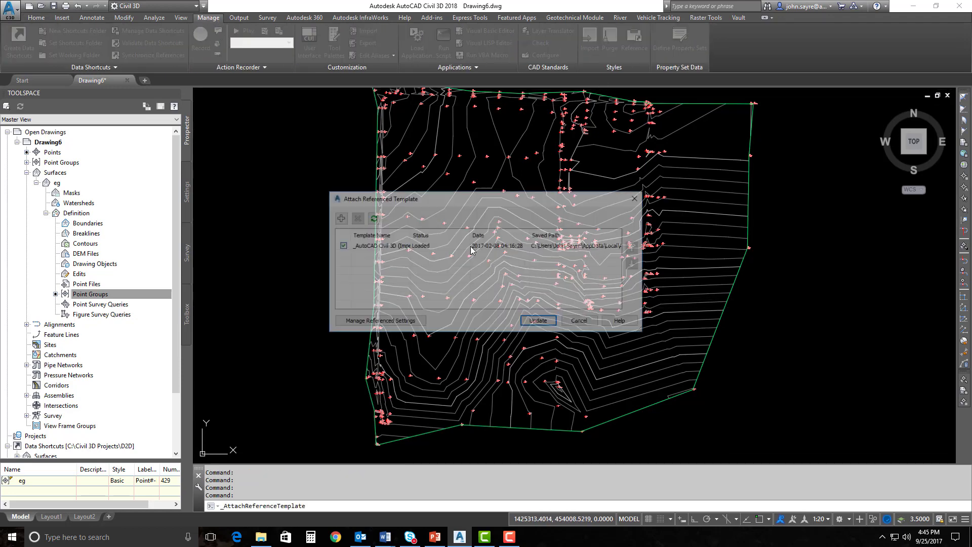
click(386, 248)
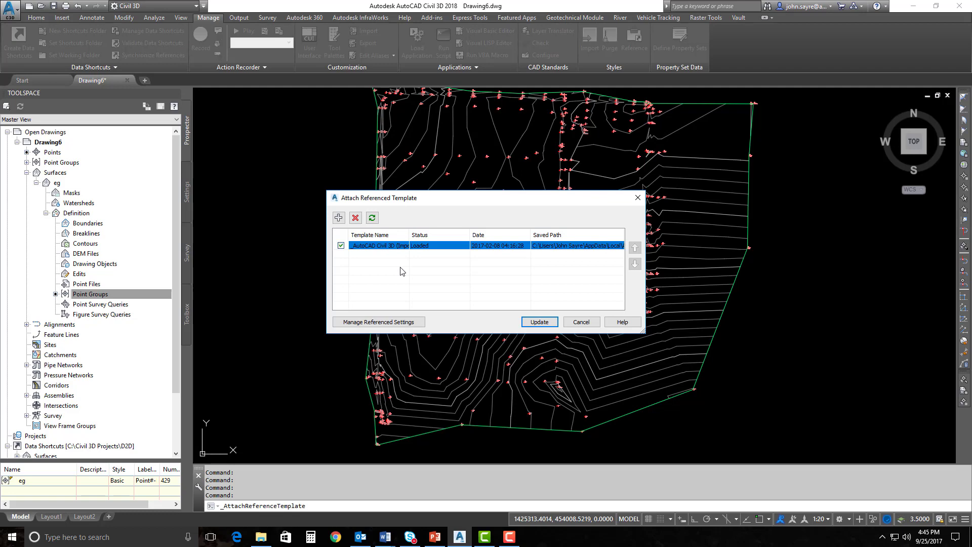
click(339, 217)
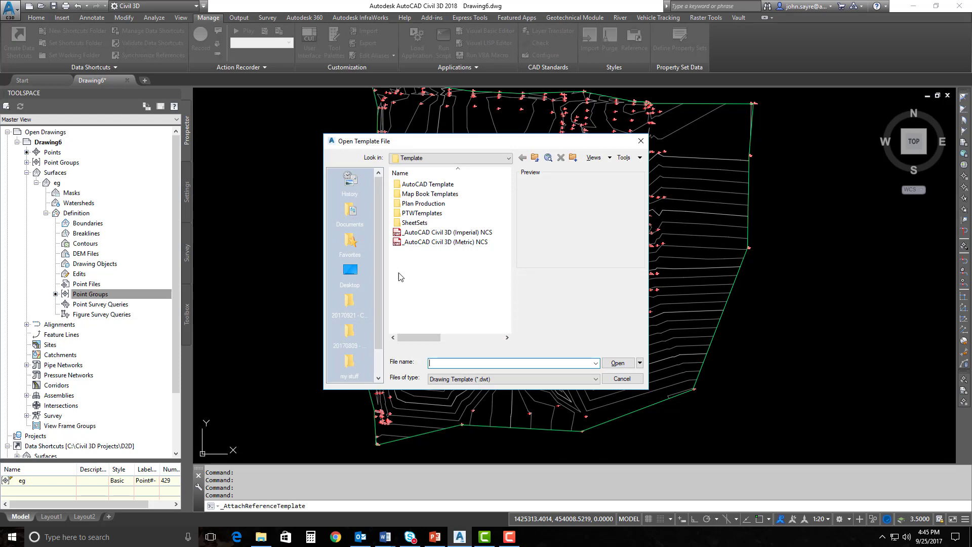
click(354, 305)
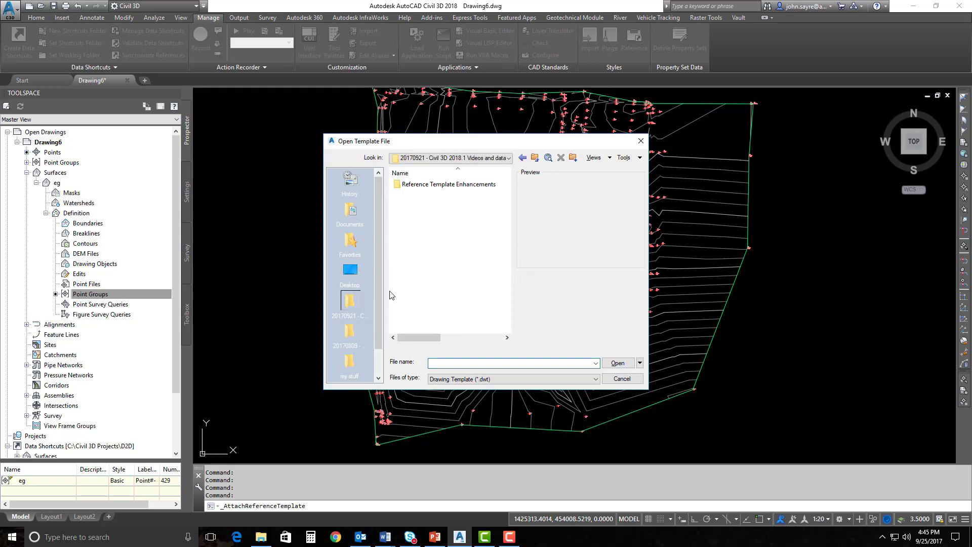
double_click(456, 185)
double_click(419, 185)
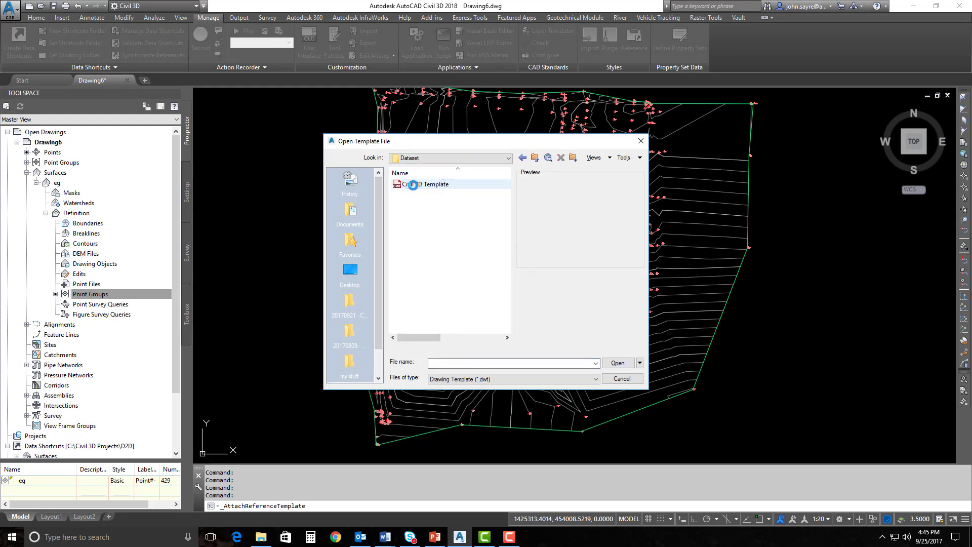
click(426, 184)
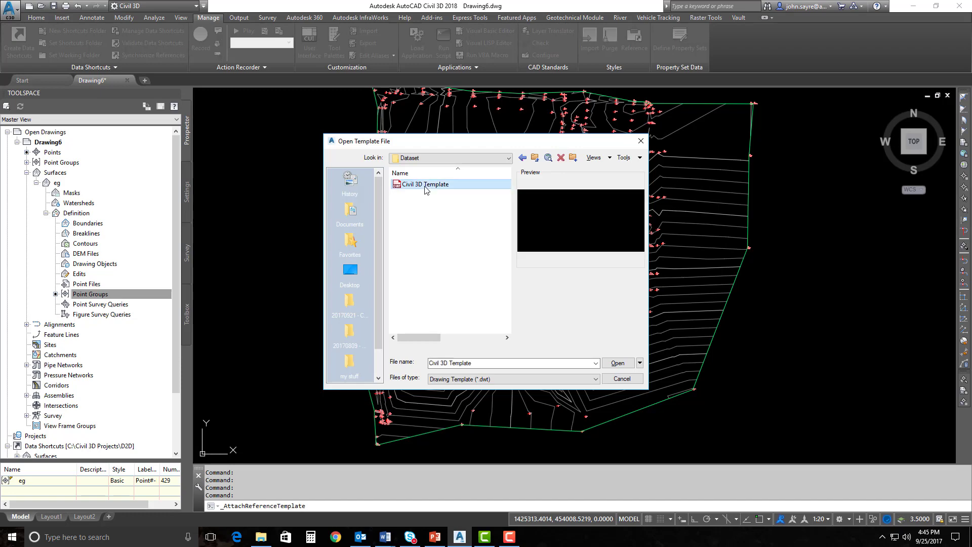
click(618, 363)
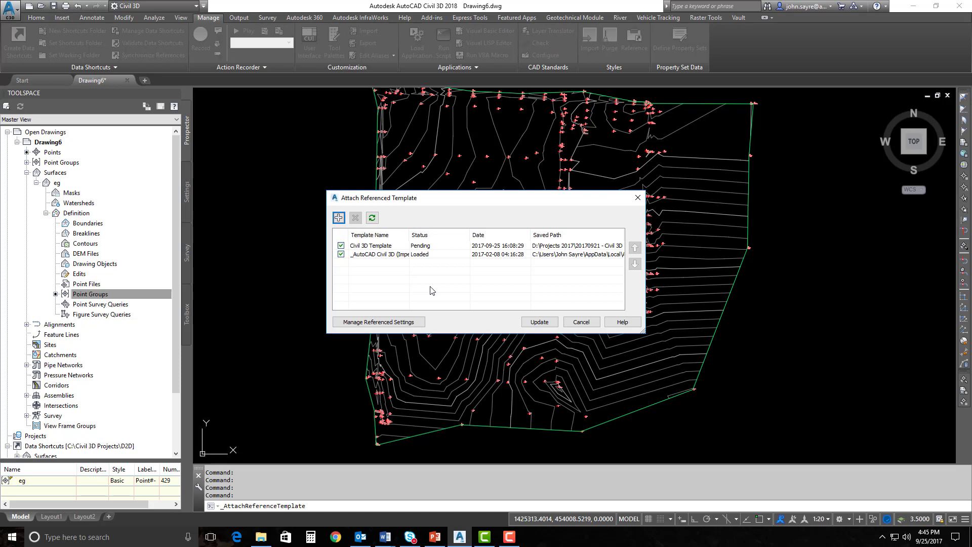
Step: Move the _AutoCAD Civil 3D (Imperial) NCS template above Civil 3D Template in the reference order
click(384, 254)
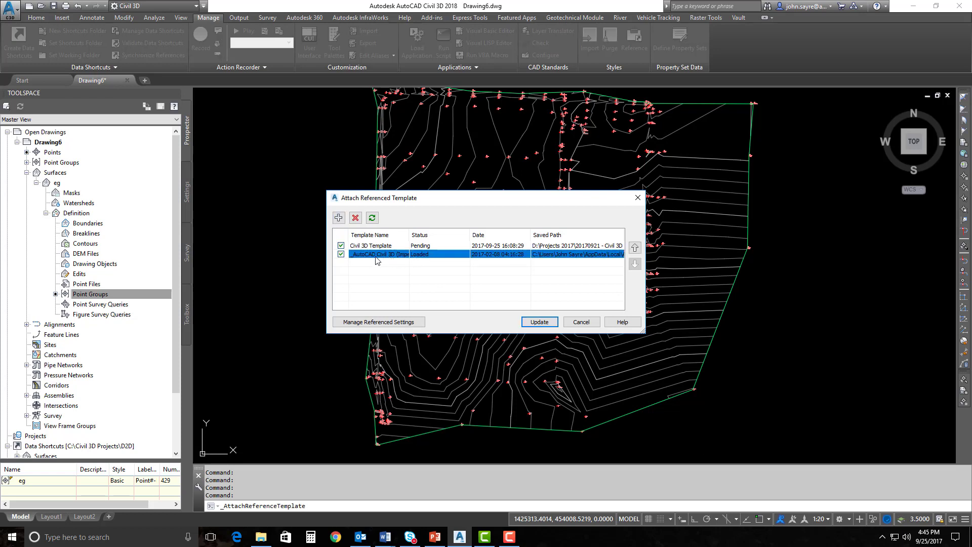
click(635, 247)
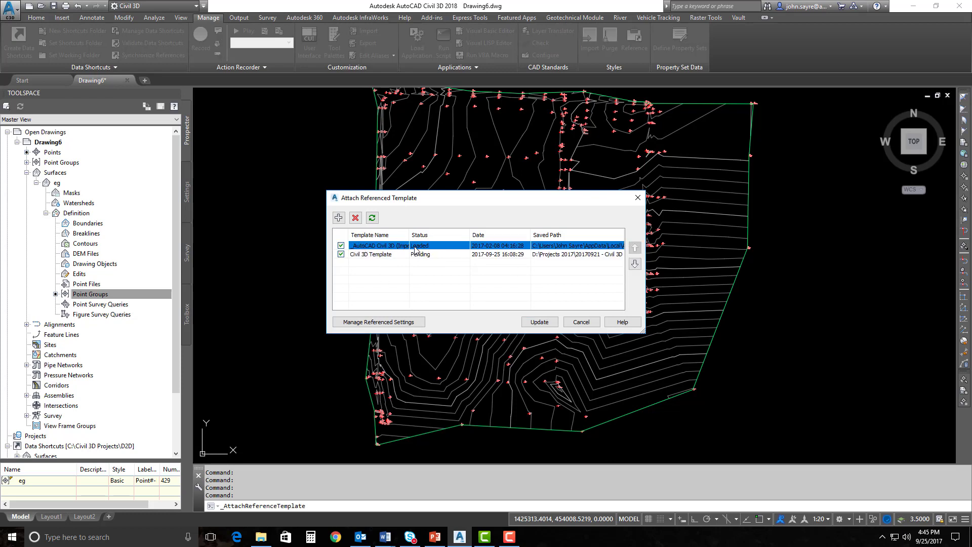
Step: Deselect all styles in the referenced settings and expand the surface styles for individual selection
click(385, 325)
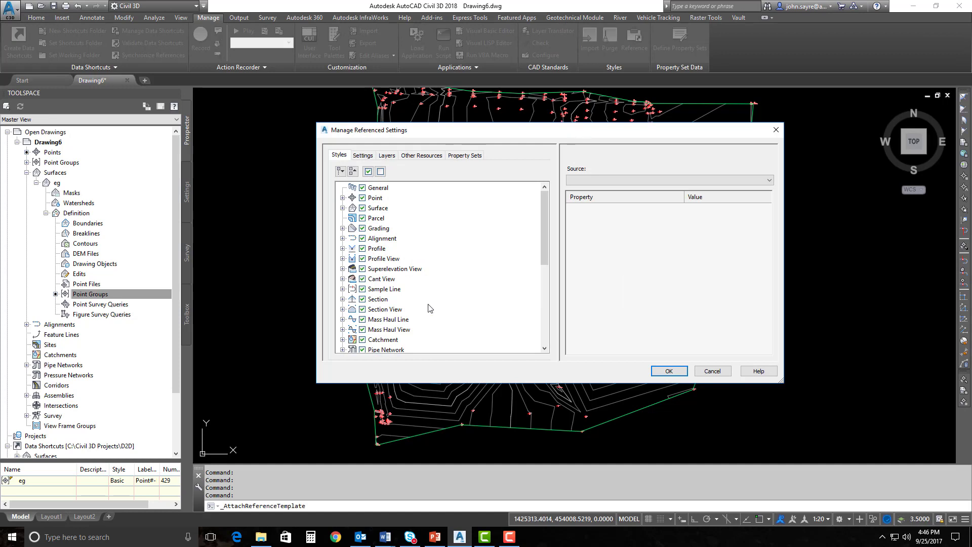
click(381, 171)
click(342, 209)
click(353, 219)
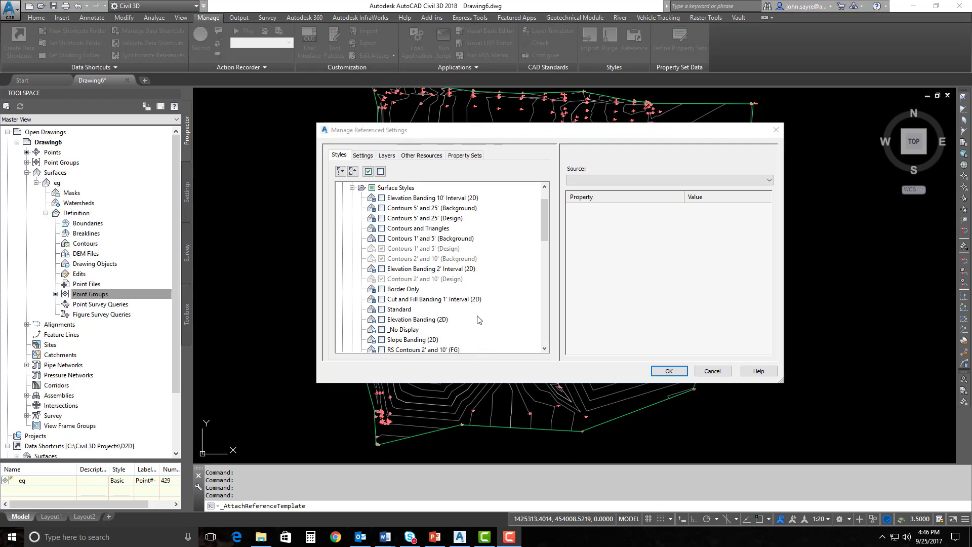
Step: Include the referenced surface styles RS Contours 1' and 5' (EG) and (FG) and RS Contours 2' and 10' (EG) and (FG)
drag(544, 237, 543, 258)
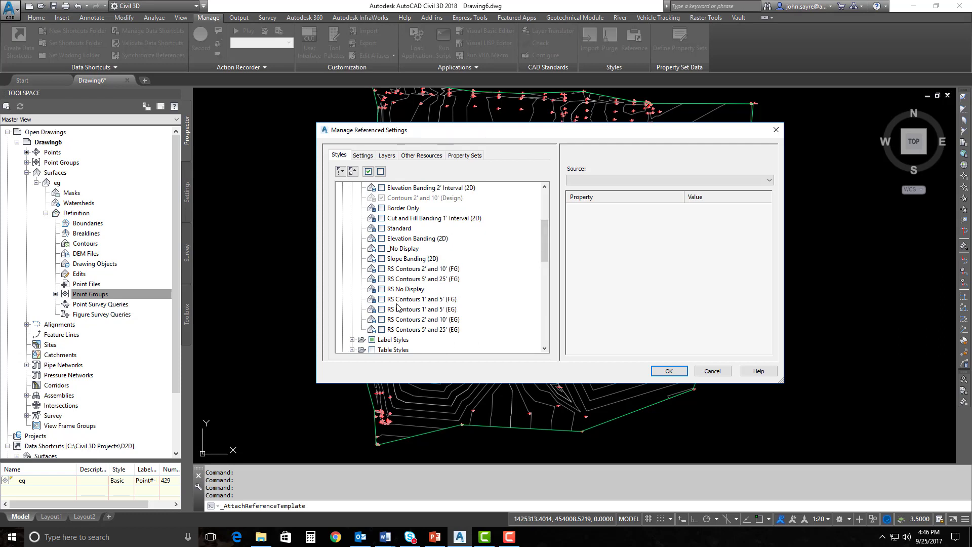
click(382, 309)
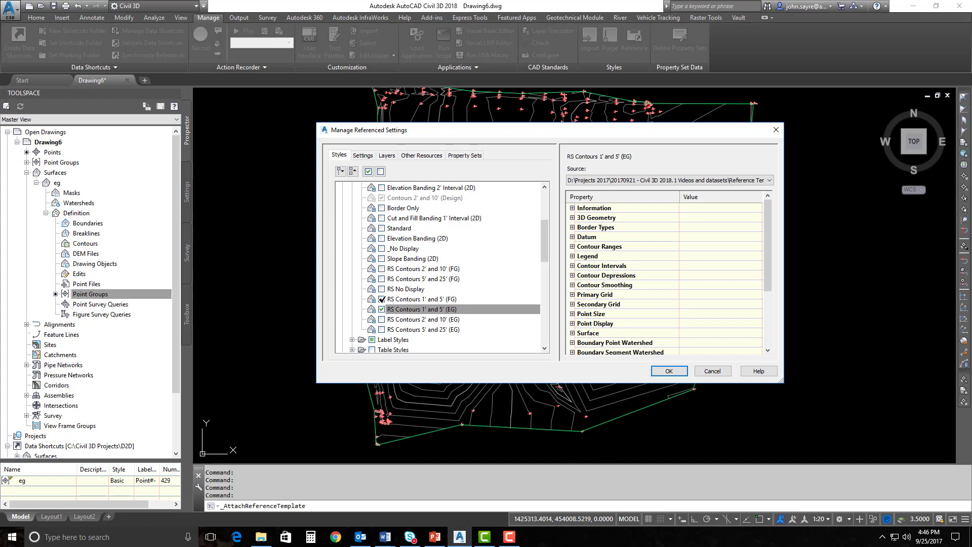
click(383, 299)
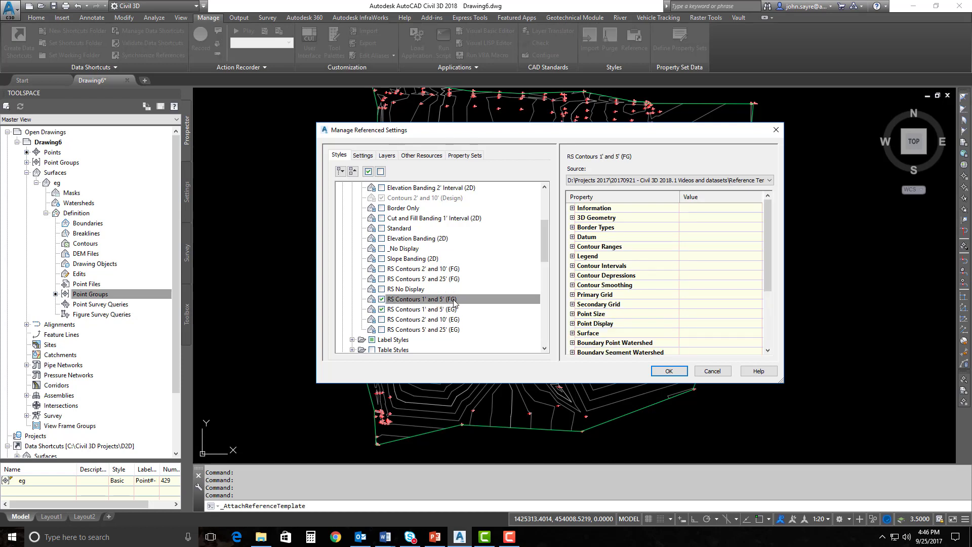
click(383, 269)
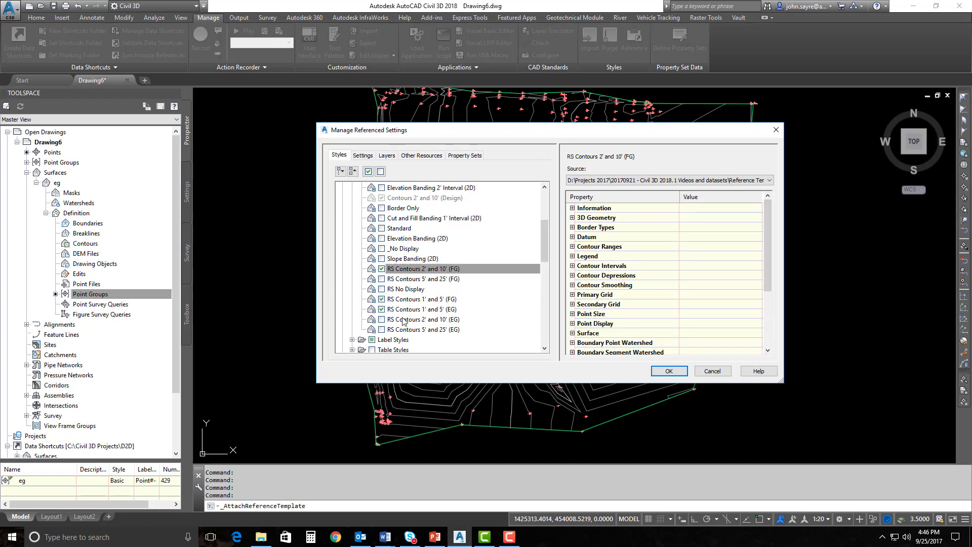
click(382, 319)
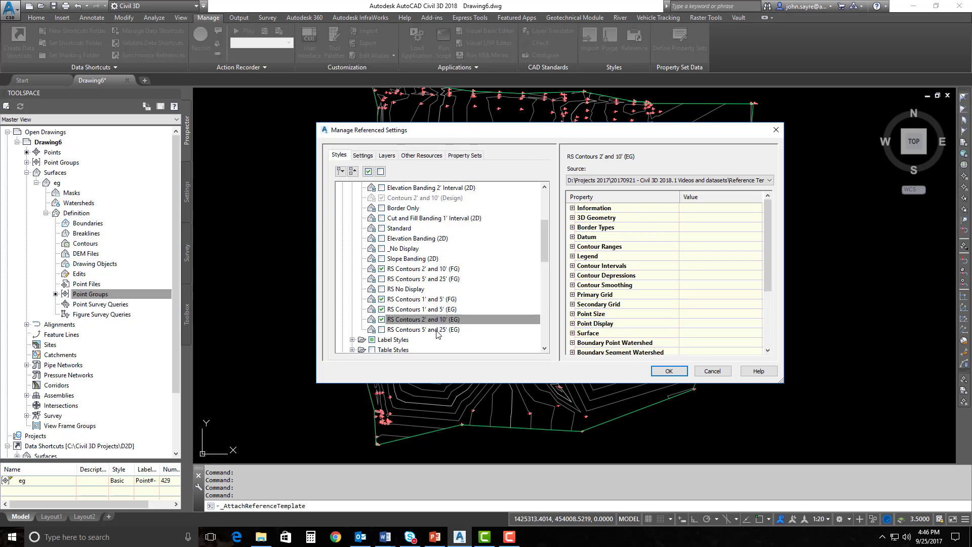
Step: Review the other referenced setting categories and deselect all blocks, text styles and line types in the other resources
click(363, 155)
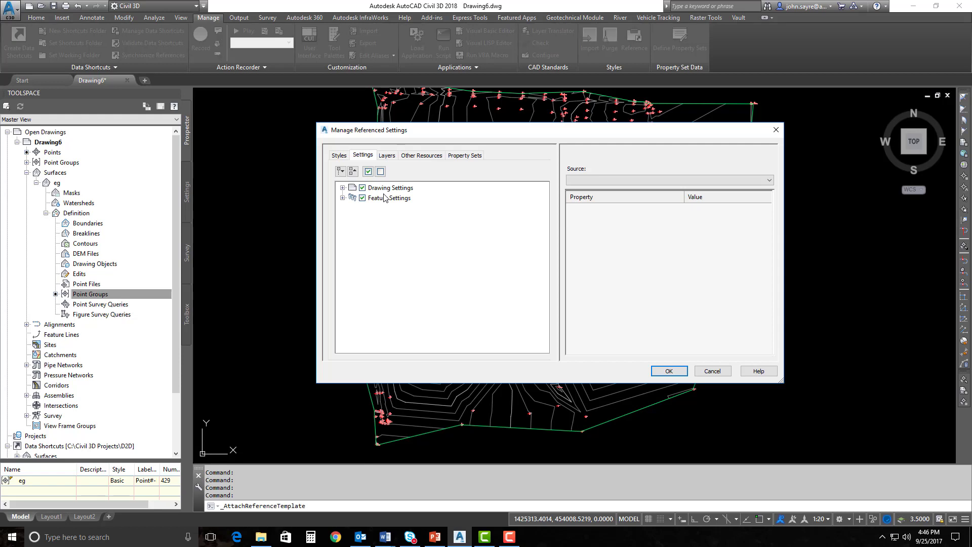
click(392, 158)
click(421, 157)
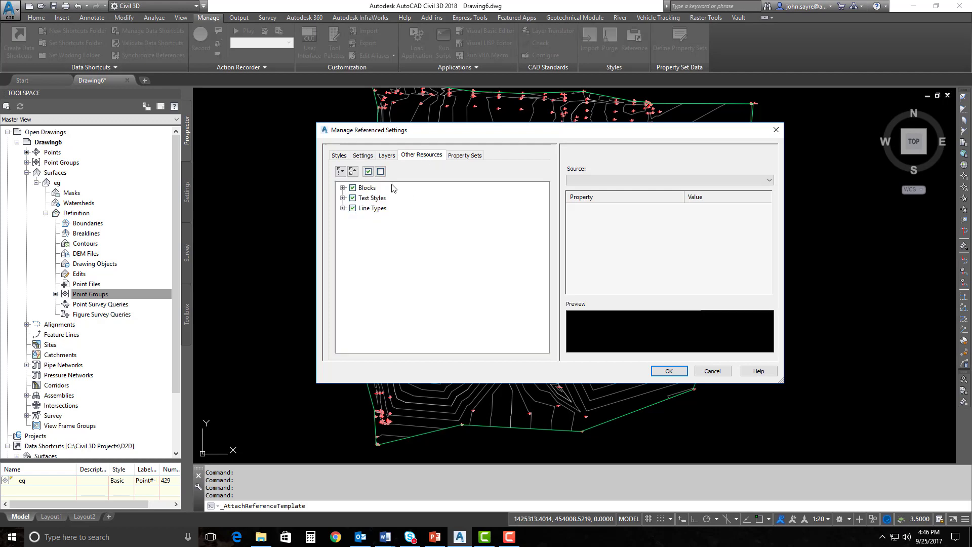
click(380, 171)
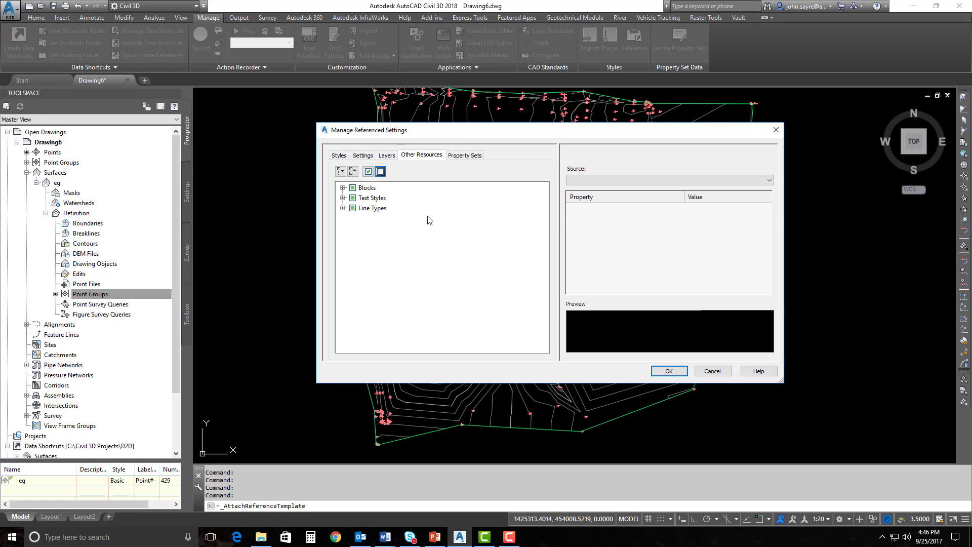
click(465, 156)
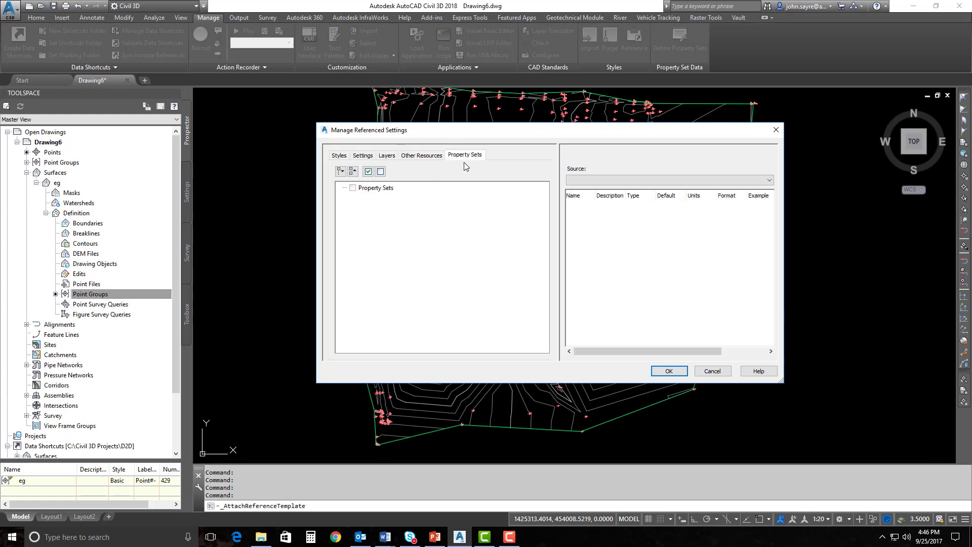
Step: Recheck the selected surface styles, accept the referenced settings and update the drawing from the referenced templates
click(339, 155)
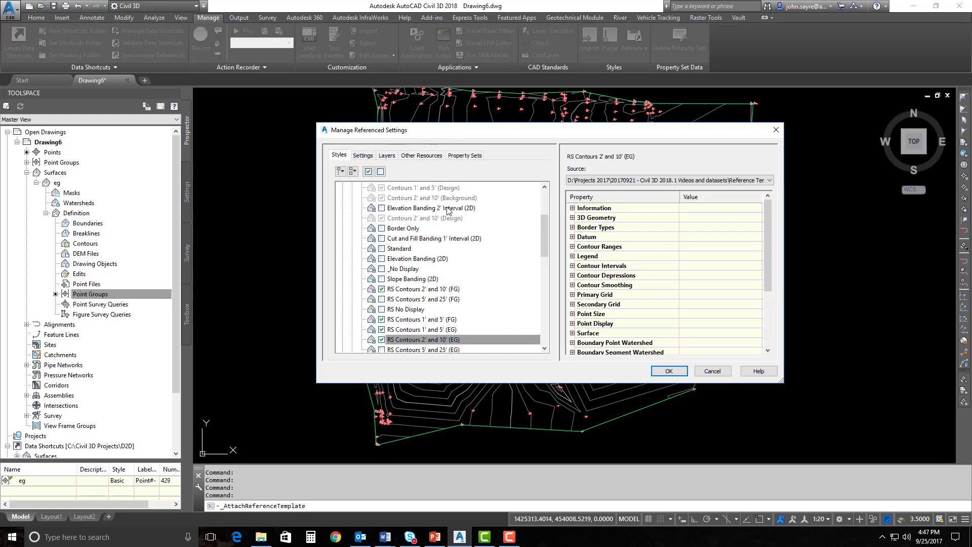
drag(545, 234, 543, 212)
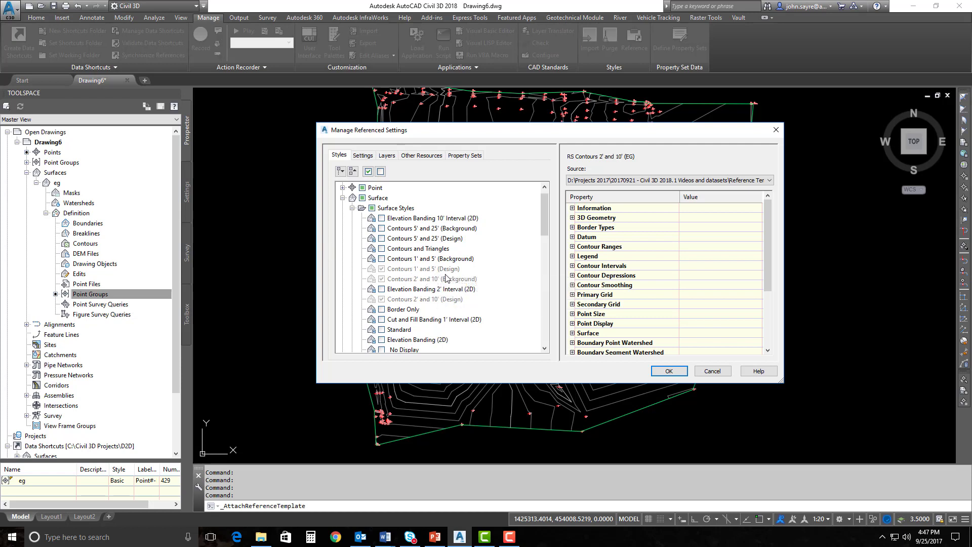
mouse_move(543, 231)
mouse_down()
mouse_move(543, 308)
mouse_move(543, 225)
mouse_up()
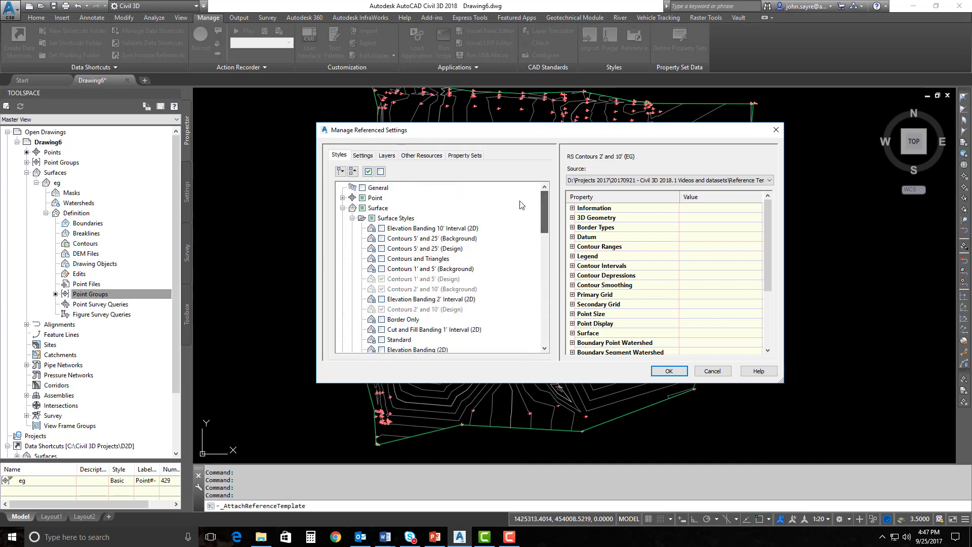
click(668, 371)
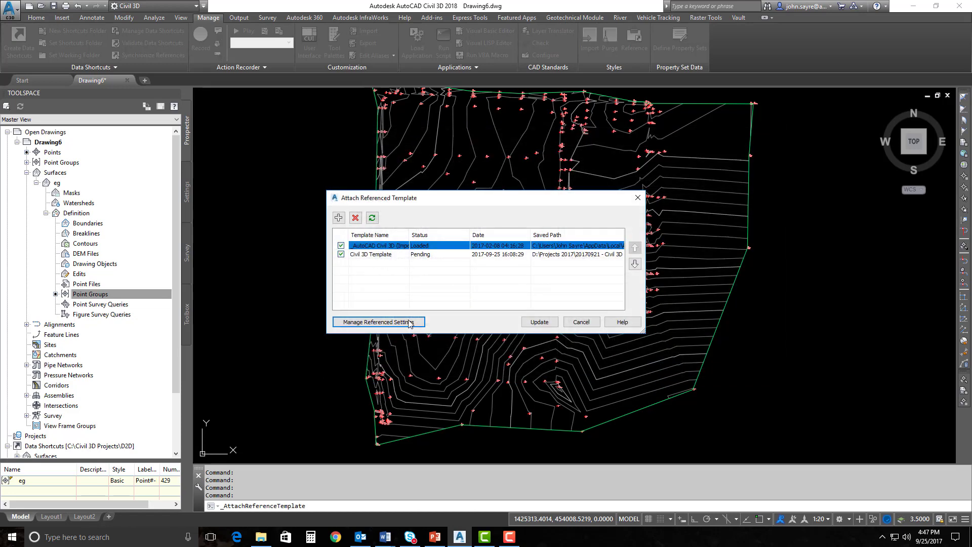
click(539, 322)
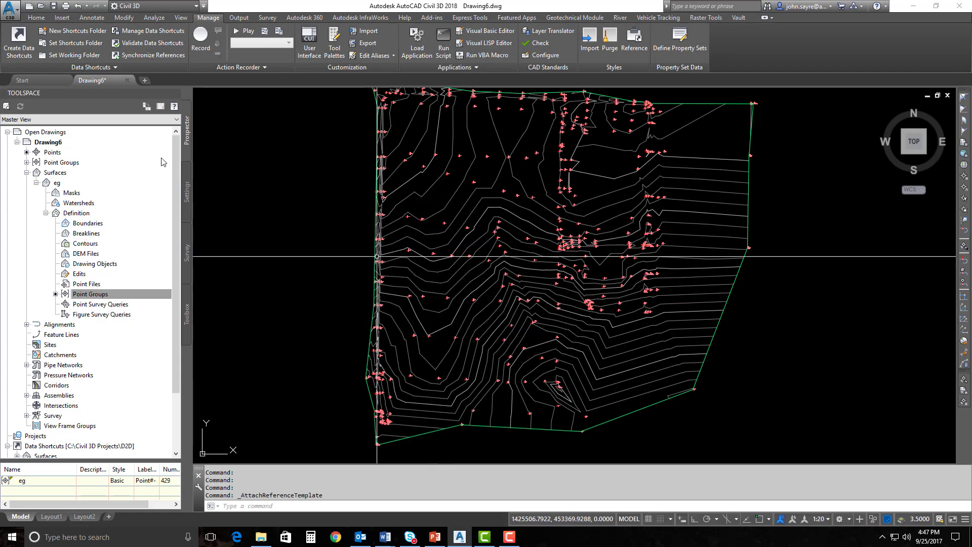
Step: Examine the drawing's surface styles and the source template details of the RS Contours styles
click(189, 185)
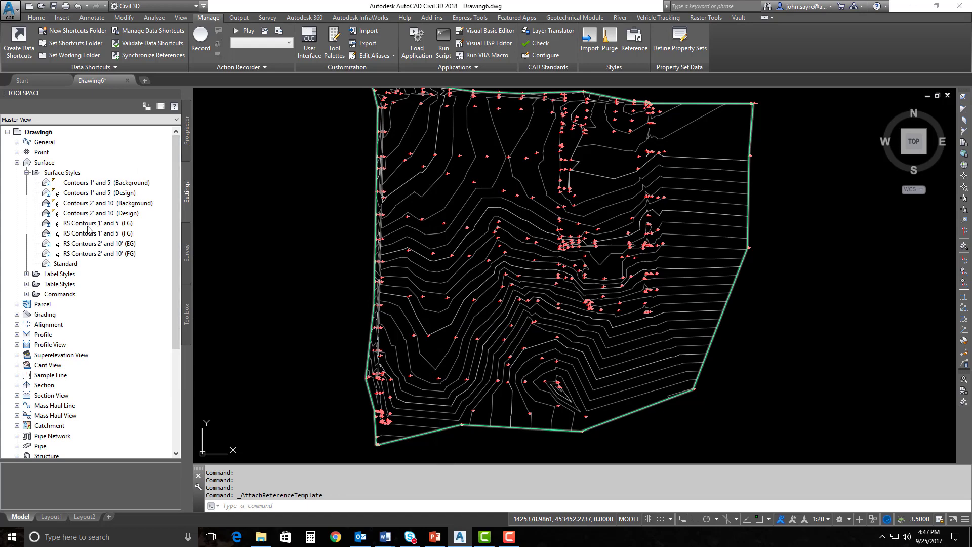
mouse_move(85, 226)
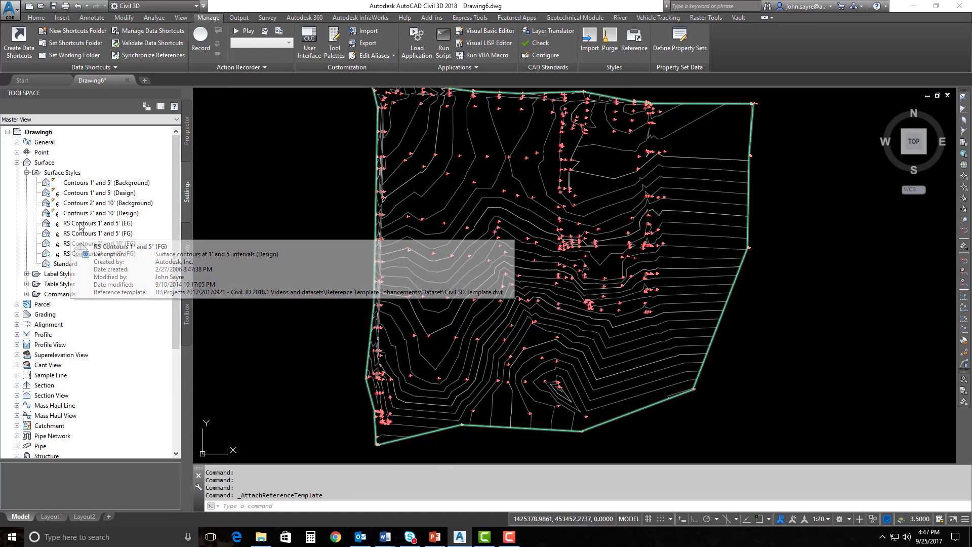
mouse_move(59, 216)
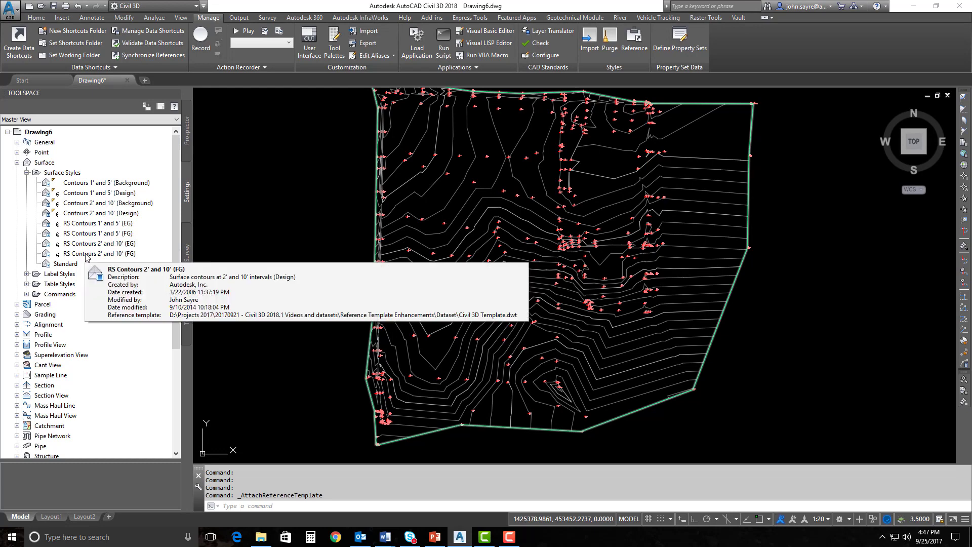
mouse_move(86, 258)
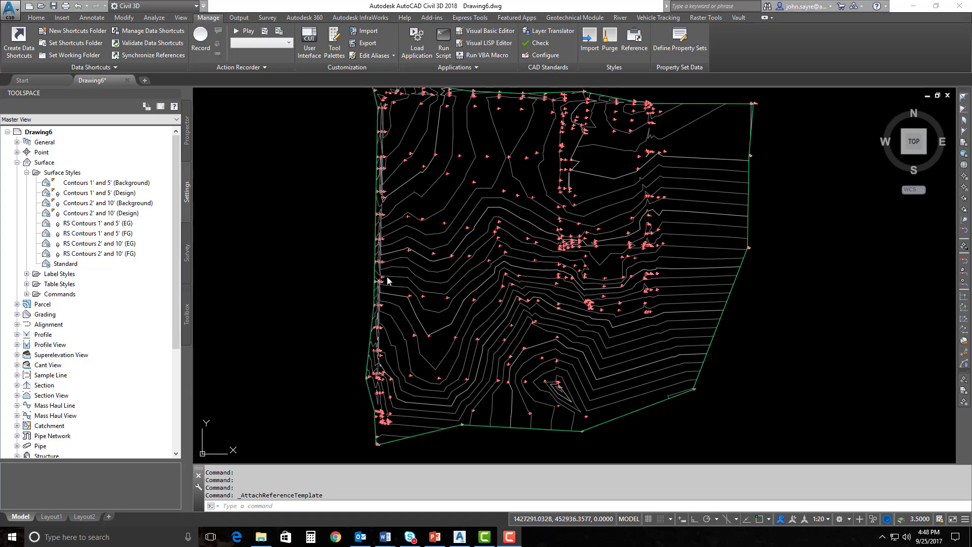
Step: Change the style of surface eg to RS Contours 1' and 5' (EG) in its surface properties
click(434, 272)
right_click(434, 272)
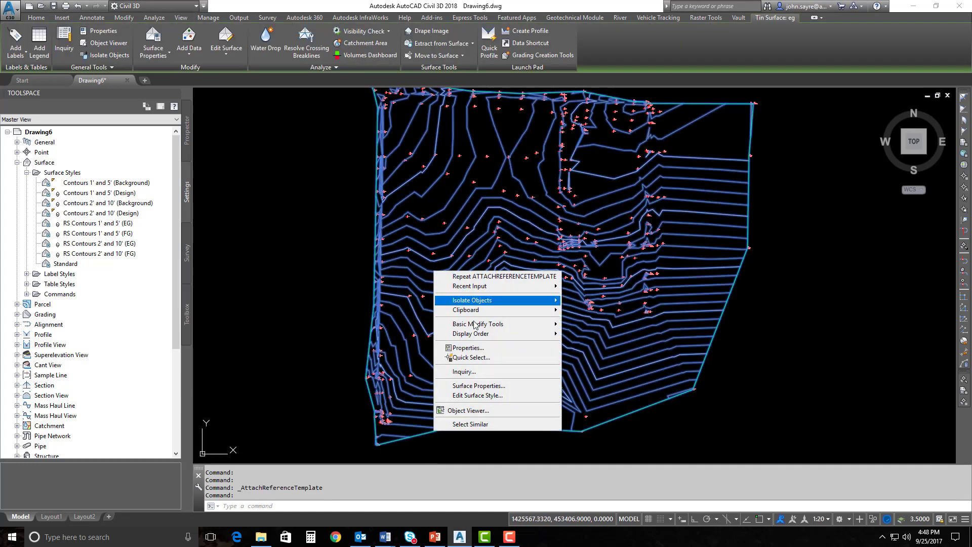
click(480, 385)
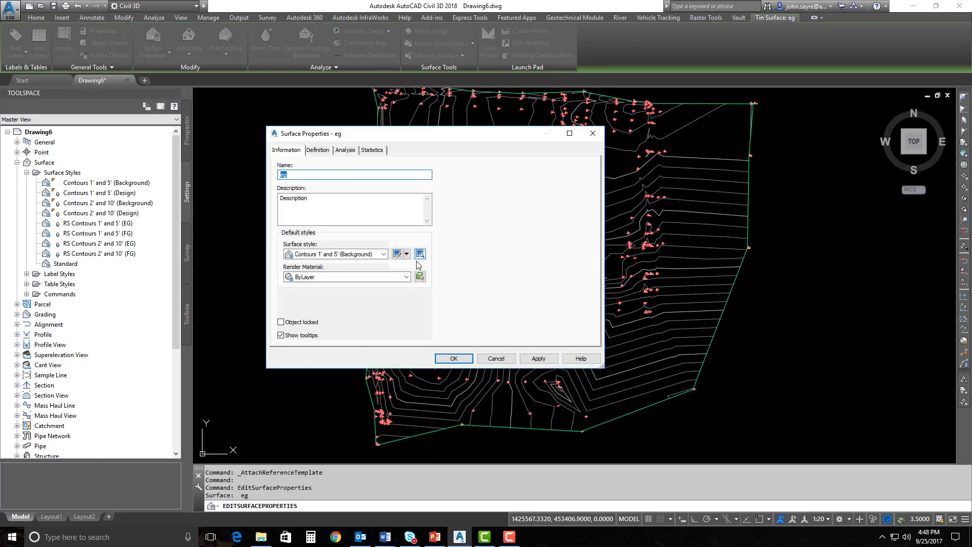
click(385, 254)
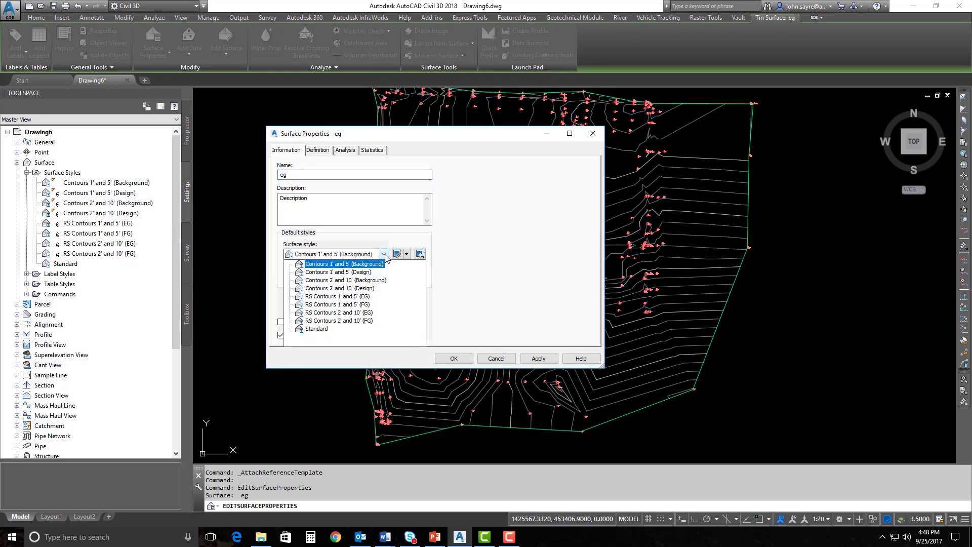
click(331, 301)
click(449, 359)
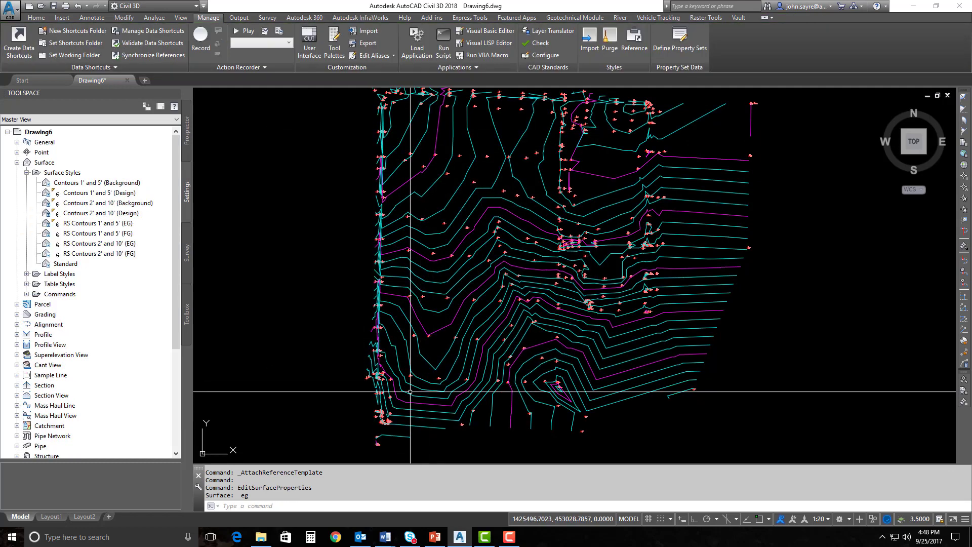
mouse_move(419, 381)
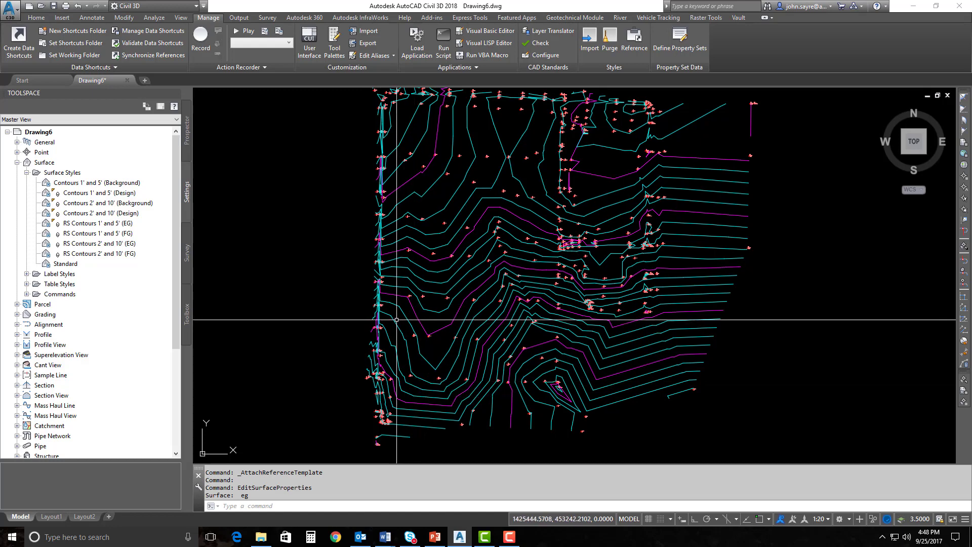
mouse_move(396, 320)
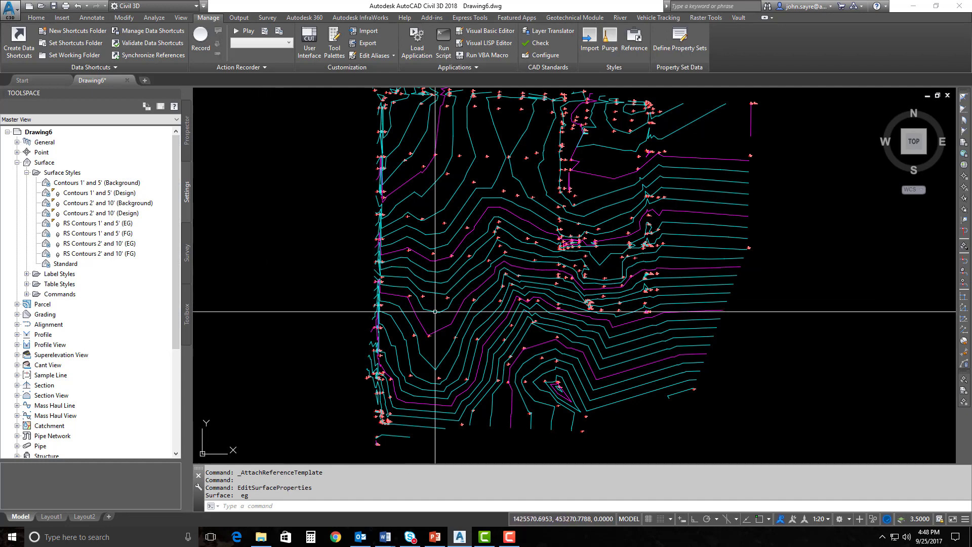
Step: Save the drawing in the Dataset folder under the file name reference template
click(53, 5)
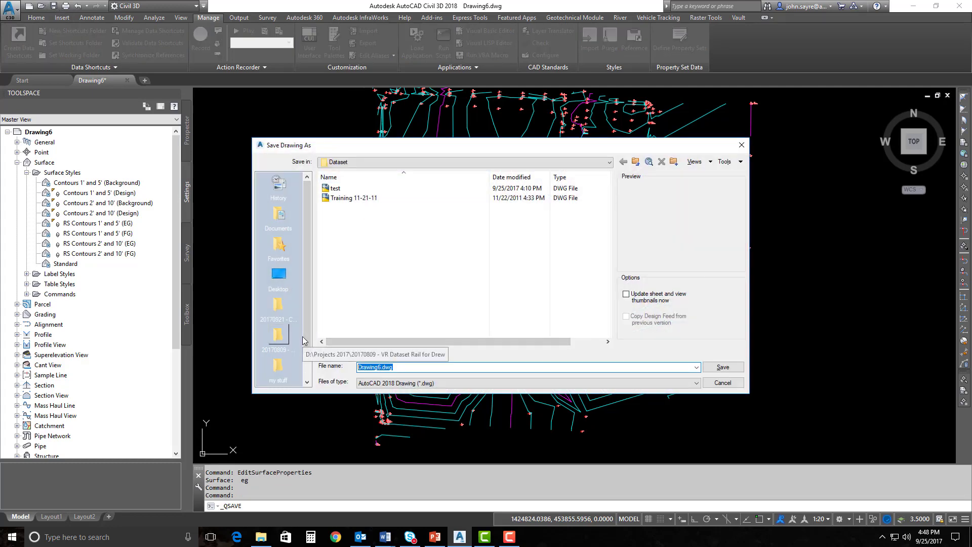
text(reference)
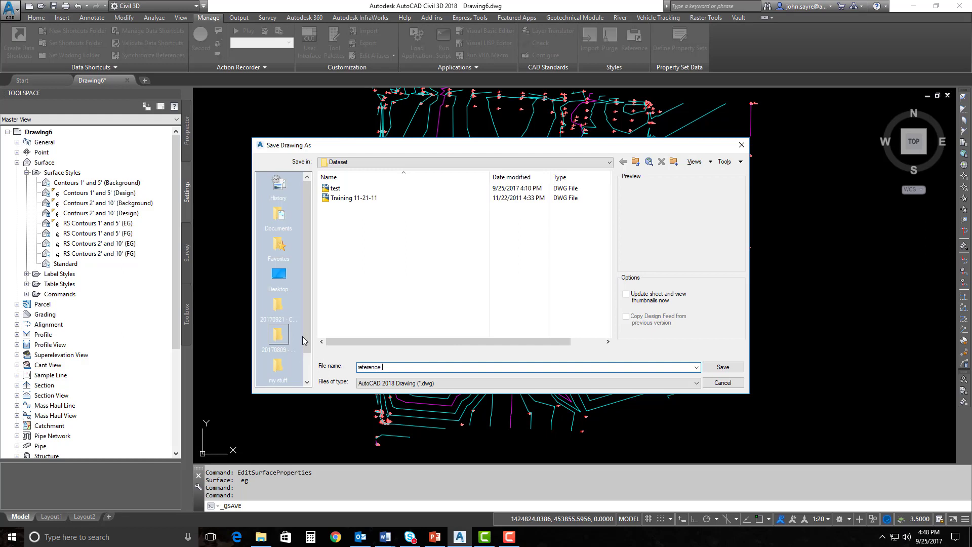
text( template)
click(723, 368)
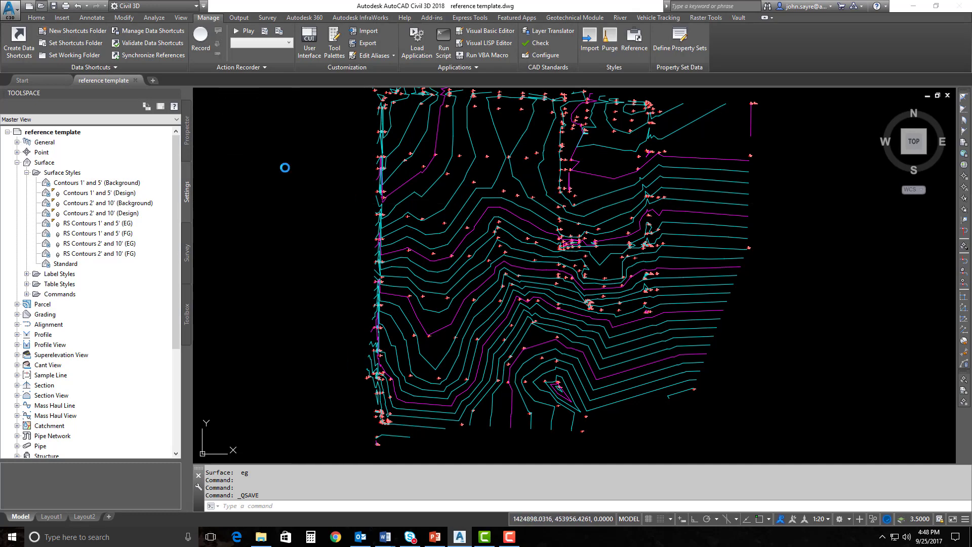
Step: Open the drawing template Civil 3D Template from the Reference Template Enhancements Dataset folder
click(571, 364)
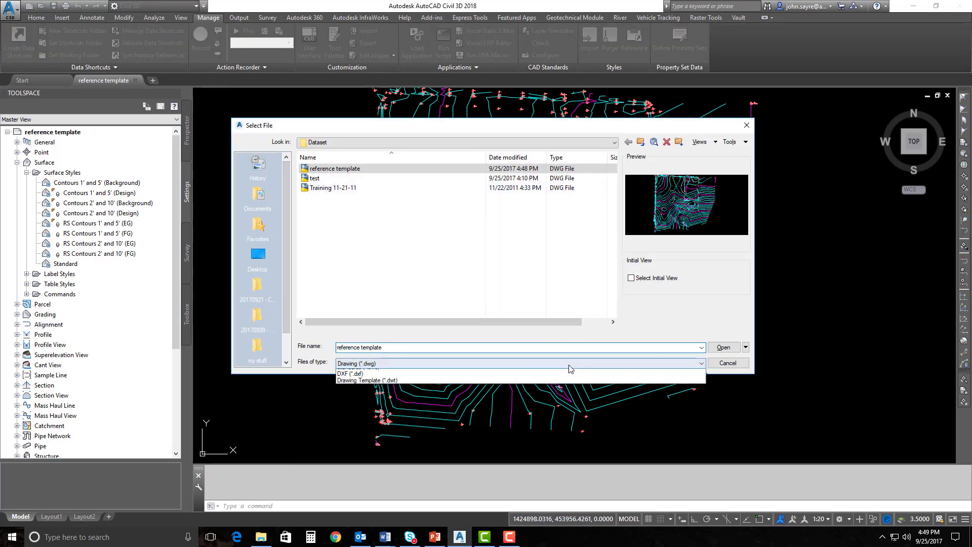
click(436, 394)
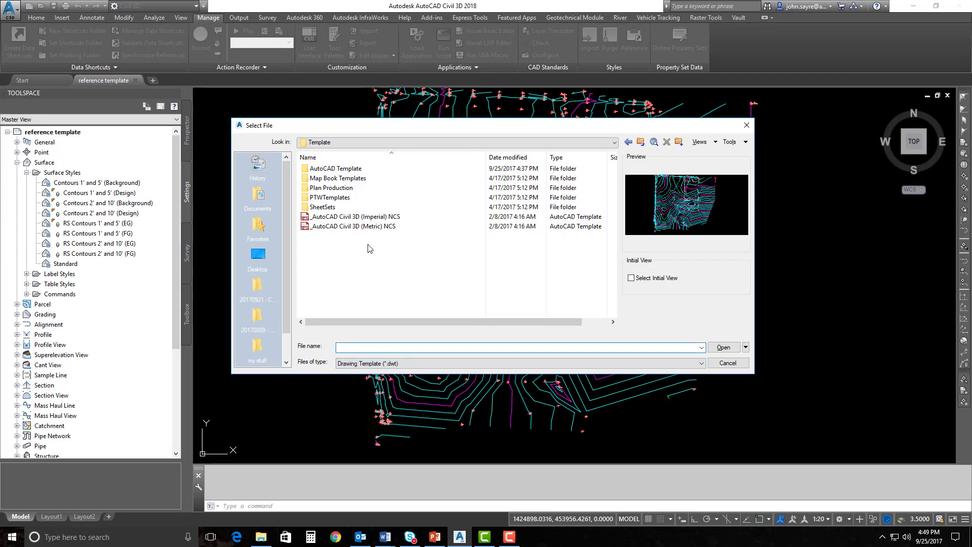
click(256, 287)
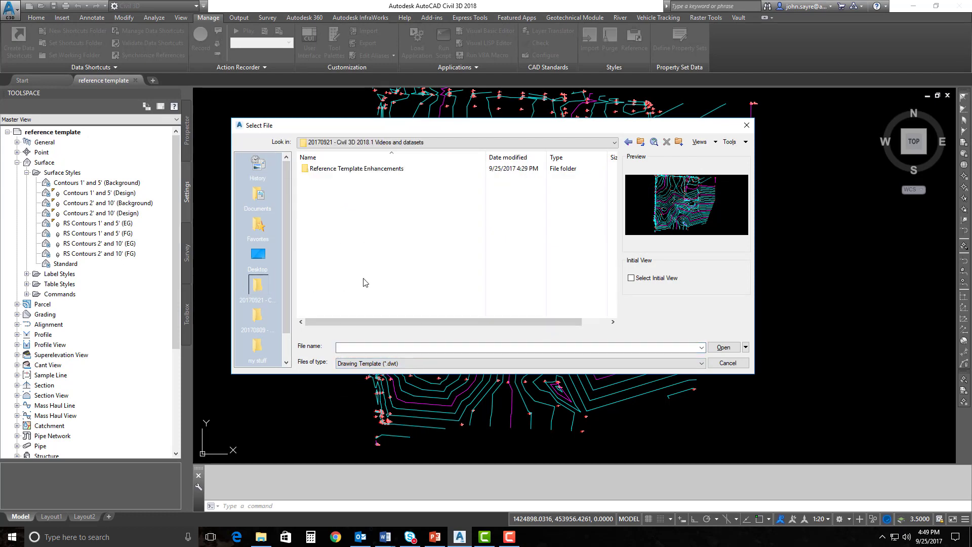
double_click(365, 170)
double_click(325, 170)
click(338, 171)
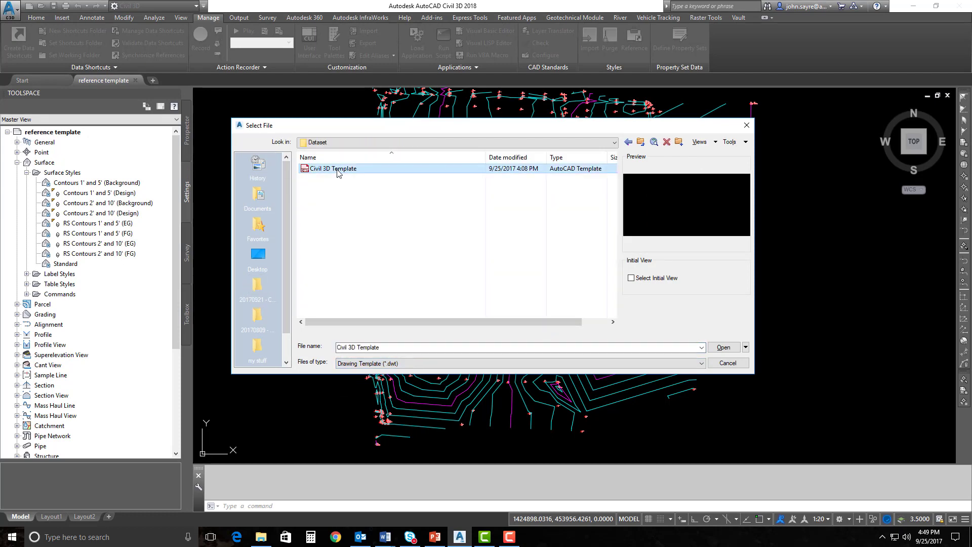
click(723, 347)
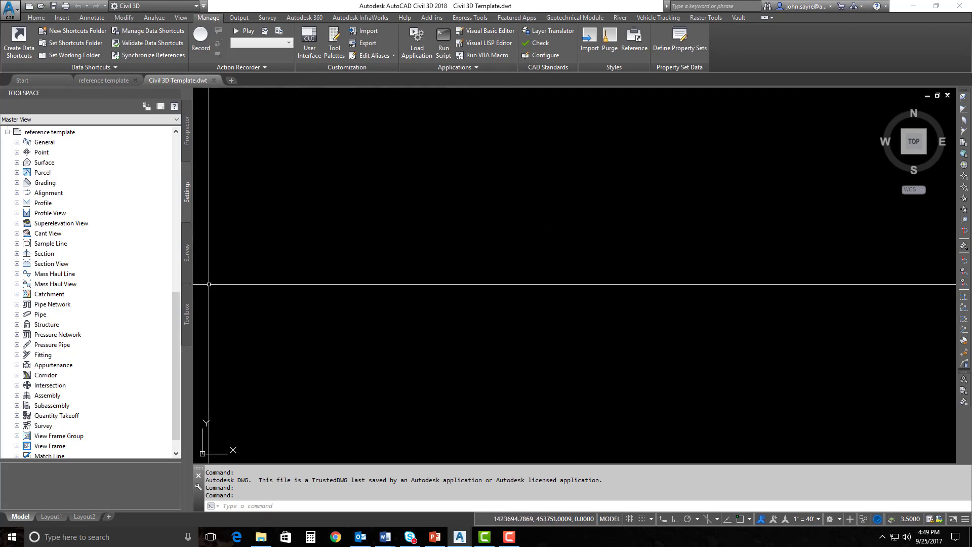
drag(174, 308, 180, 123)
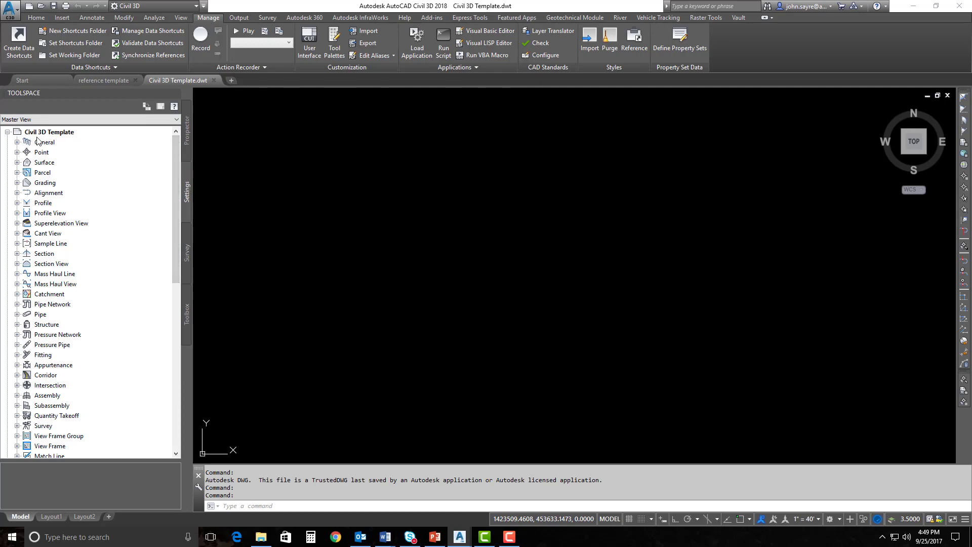
Step: In surface style RS Contours 1' and 5' (EG) of the template, set the major contour color to red and minor contour color to white
click(16, 162)
click(26, 172)
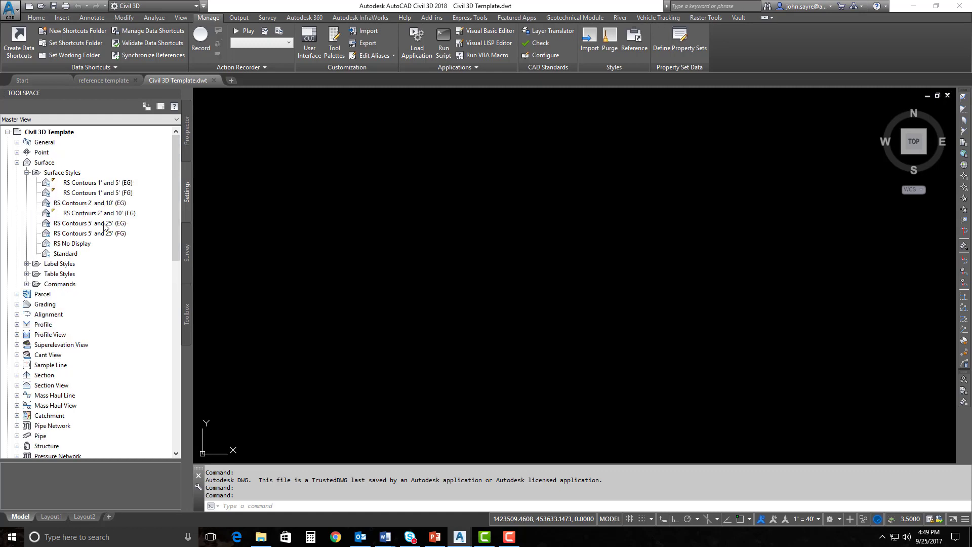
click(110, 185)
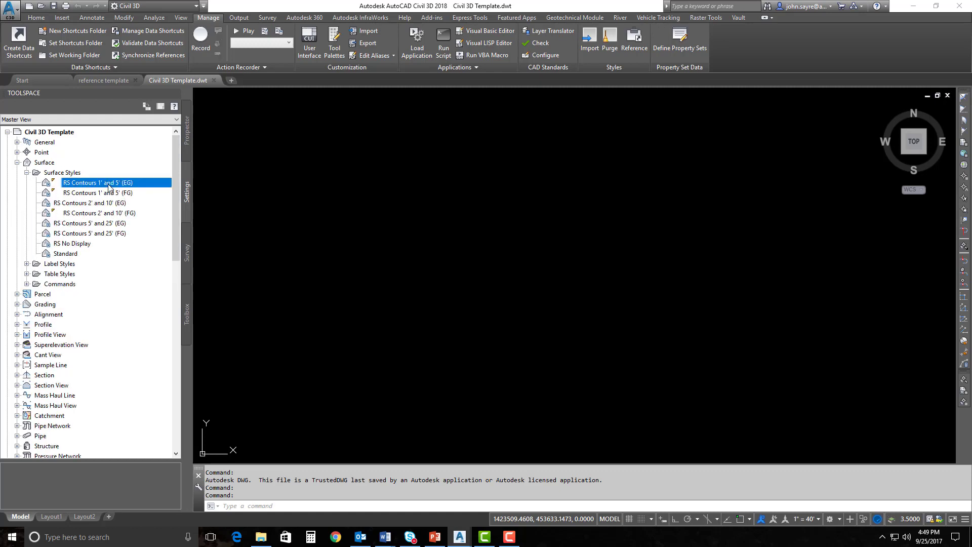
right_click(109, 187)
click(140, 189)
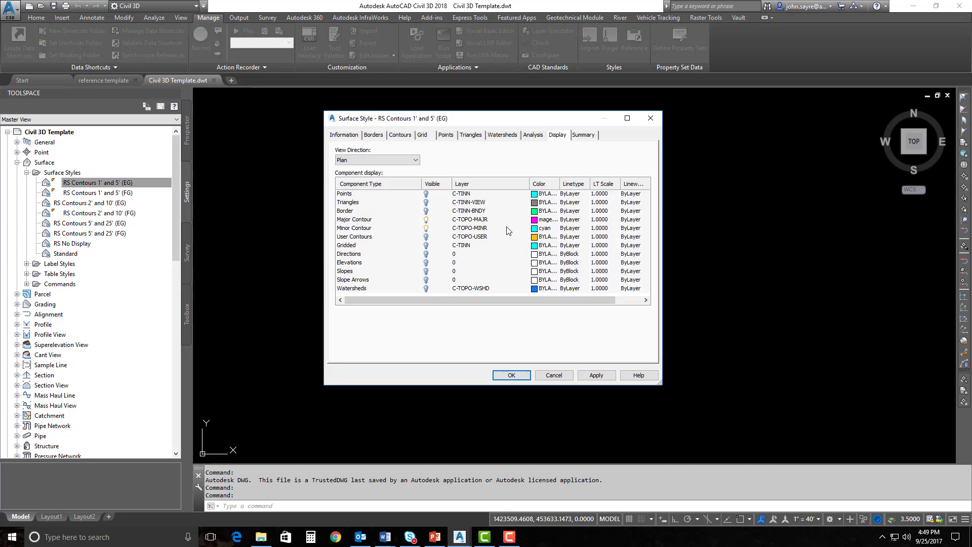
click(534, 222)
click(407, 290)
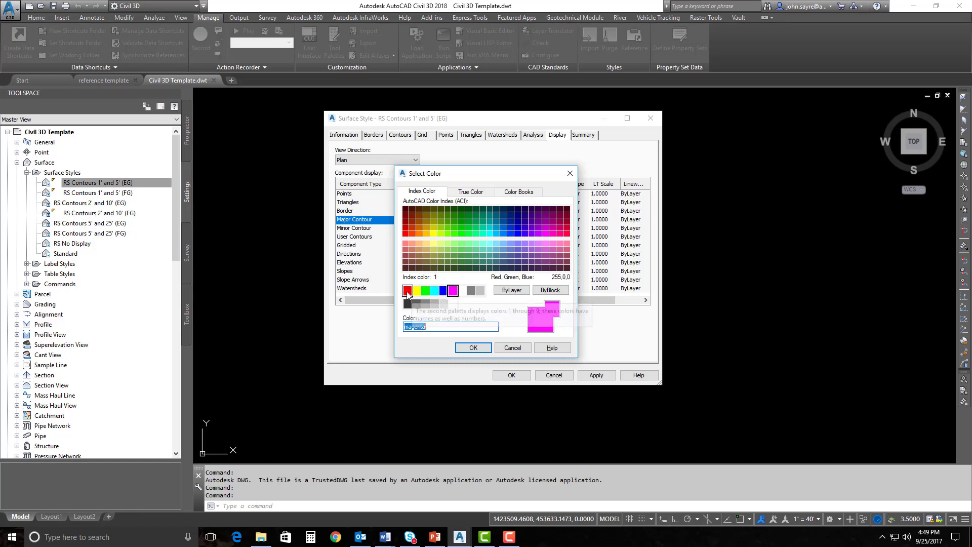
click(473, 348)
click(539, 232)
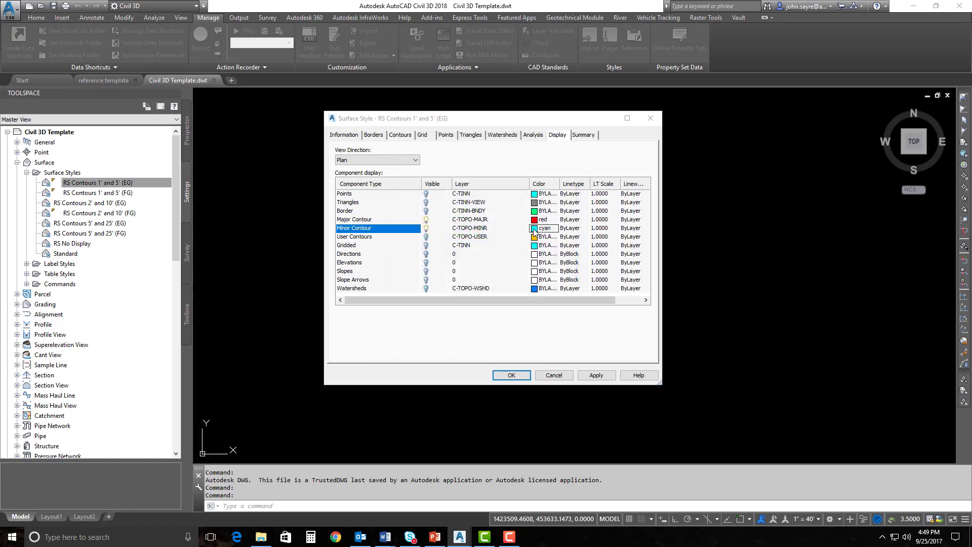
click(453, 303)
click(474, 348)
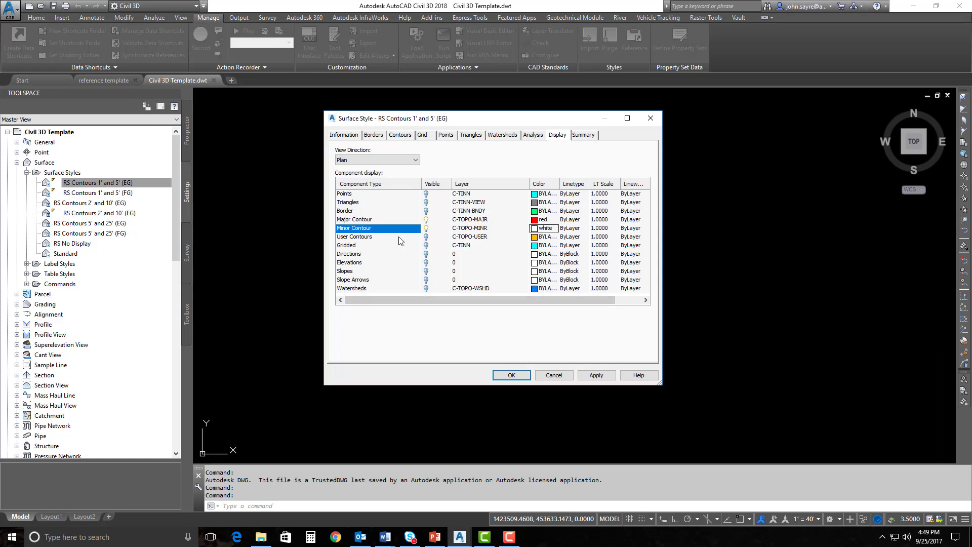
Step: Assign the DASHED2 linetype to both the major and minor contours of the surface style
click(370, 223)
shift+click(372, 228)
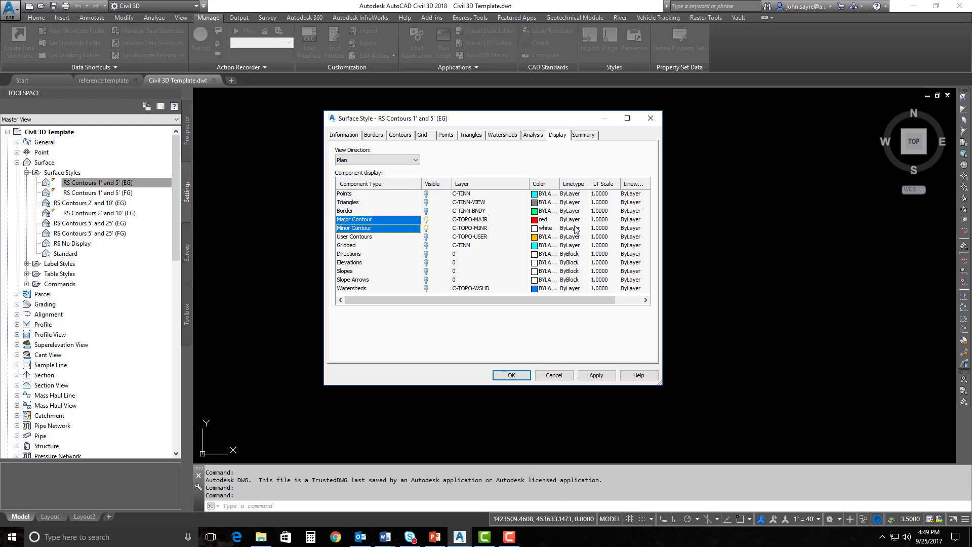
click(575, 228)
click(387, 229)
click(470, 347)
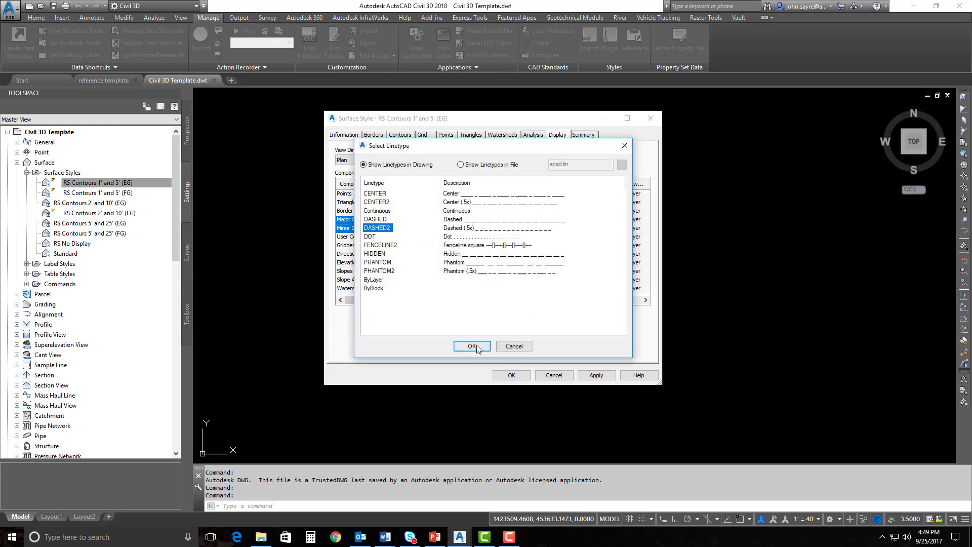
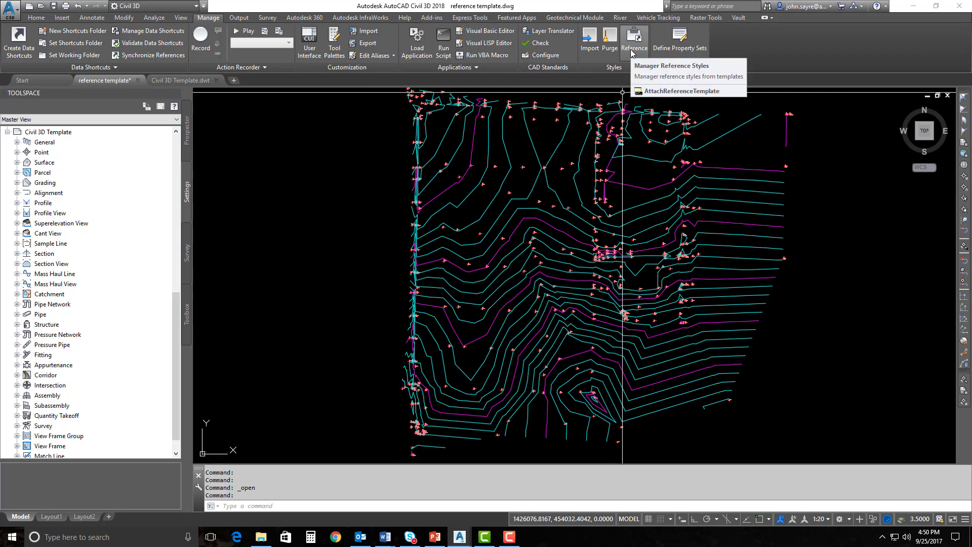
Step: Update the attached reference templates in the reference template drawing and inspect the surface contours
click(633, 49)
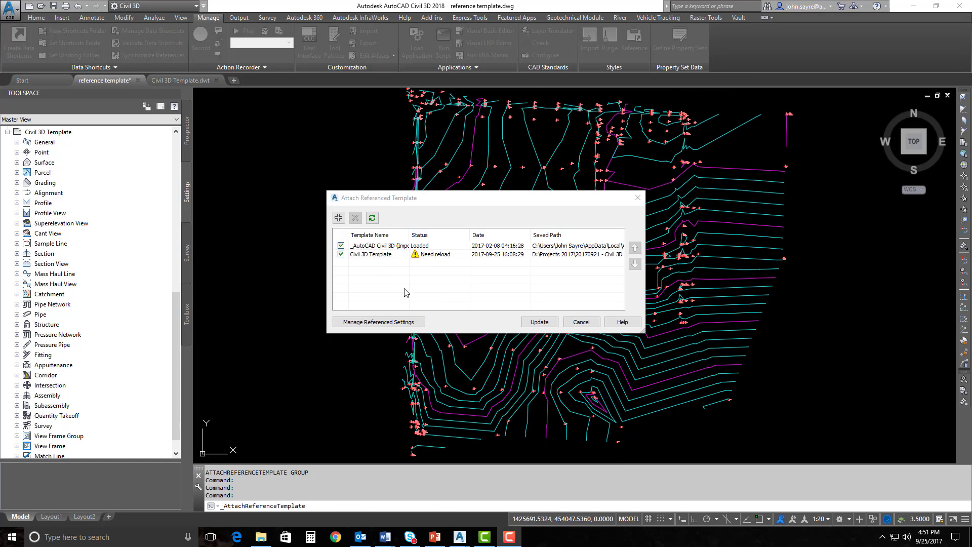
click(539, 322)
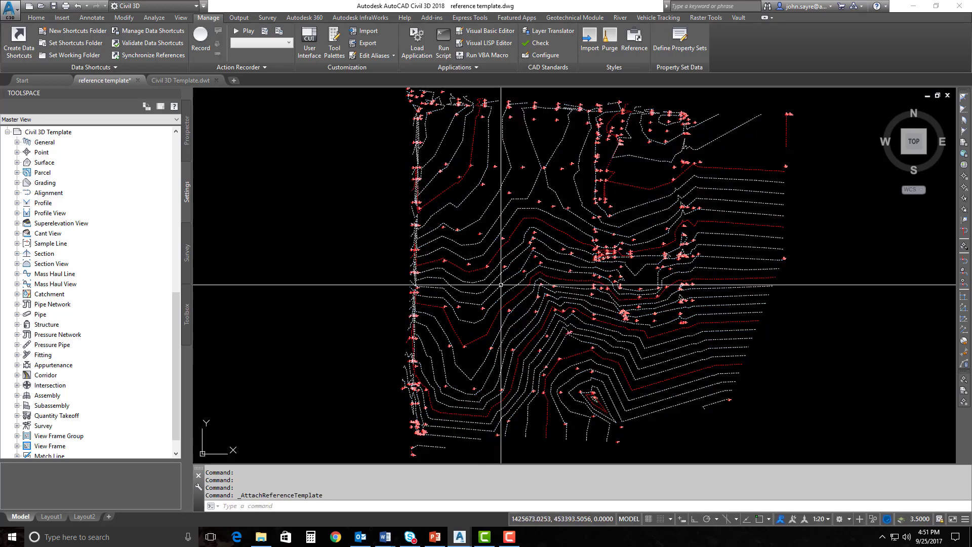
scroll(502, 289, up, 5)
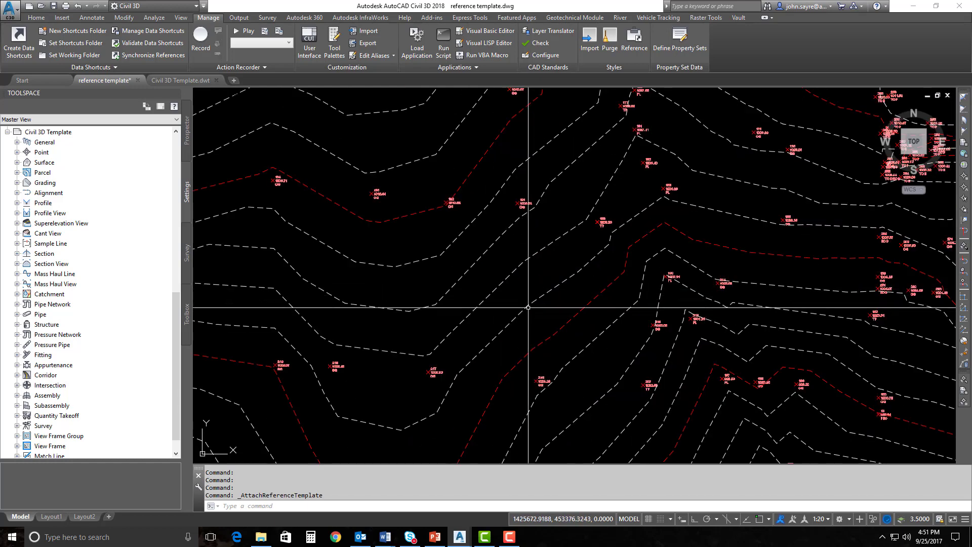
scroll(564, 321, down, 3)
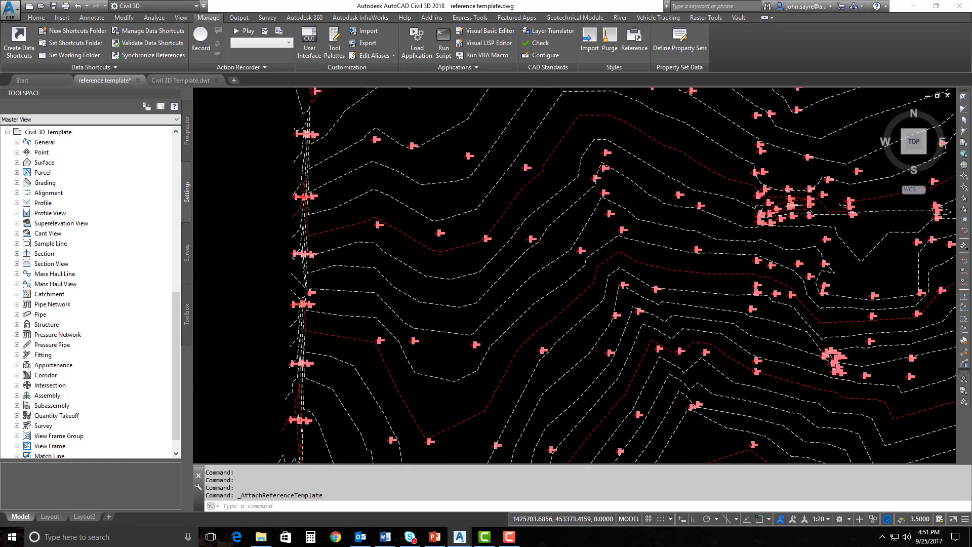
scroll(465, 325, down, 4)
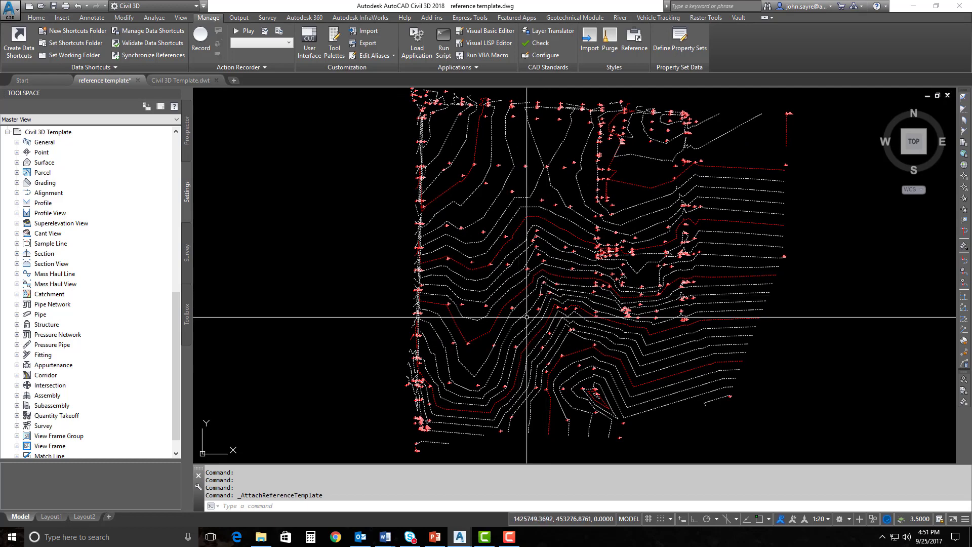
mouse_move(525, 311)
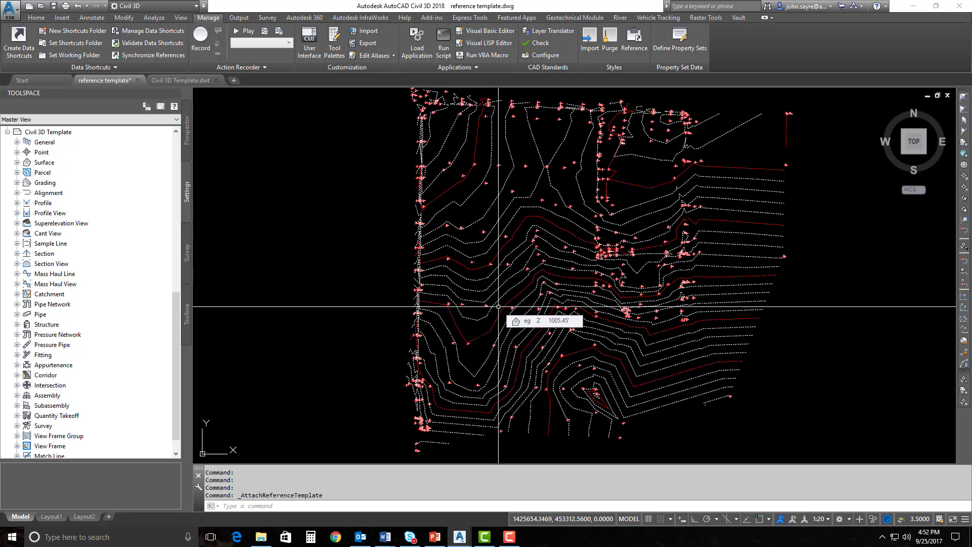
Step: Return to Civil 3D Template.dwt and set the major contour color of surface style RS Contours 1' and 5' (EG) to magenta
click(200, 81)
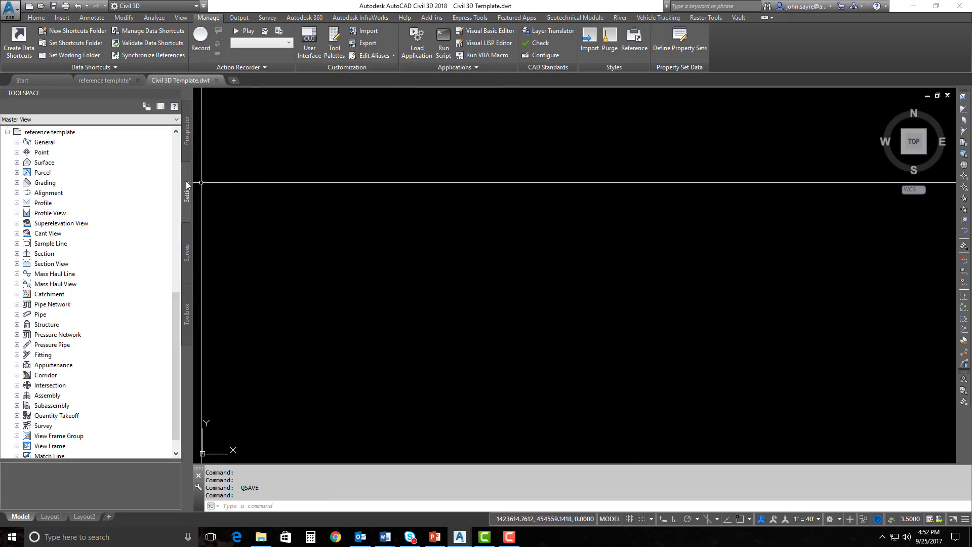
drag(179, 292, 178, 147)
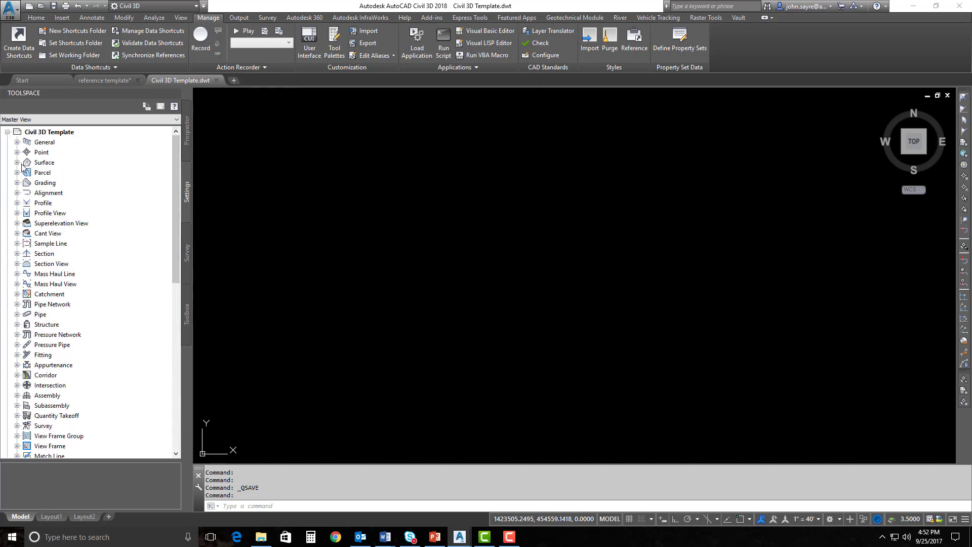
click(18, 162)
click(27, 172)
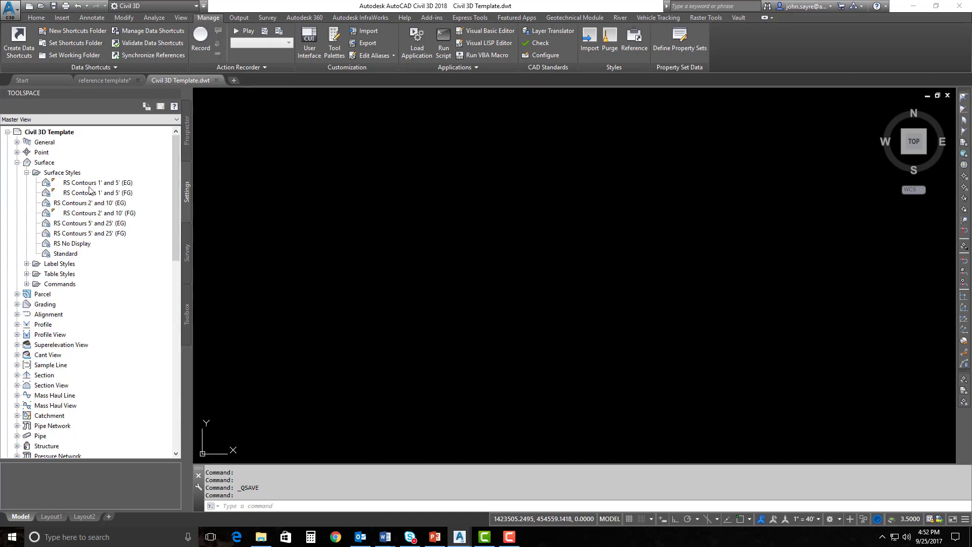
right_click(108, 183)
click(126, 187)
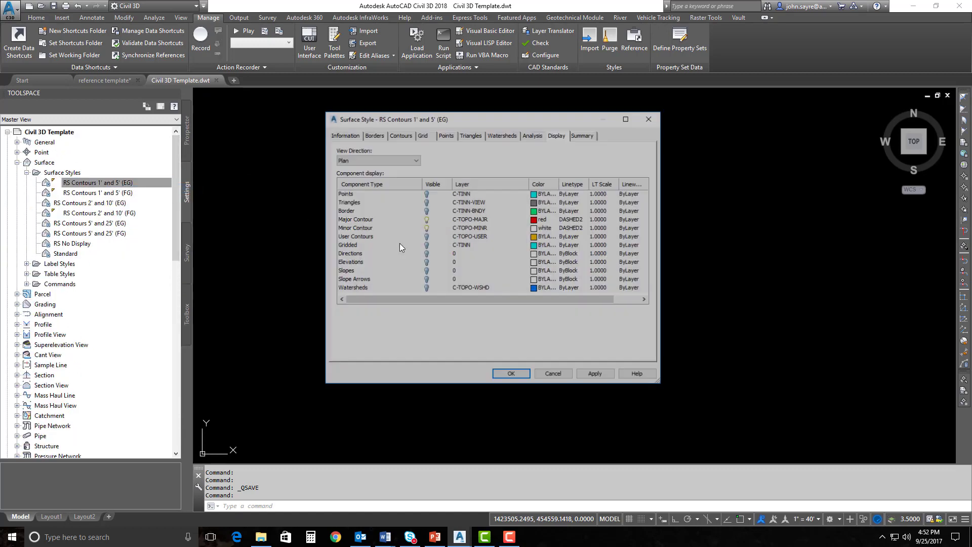
click(537, 219)
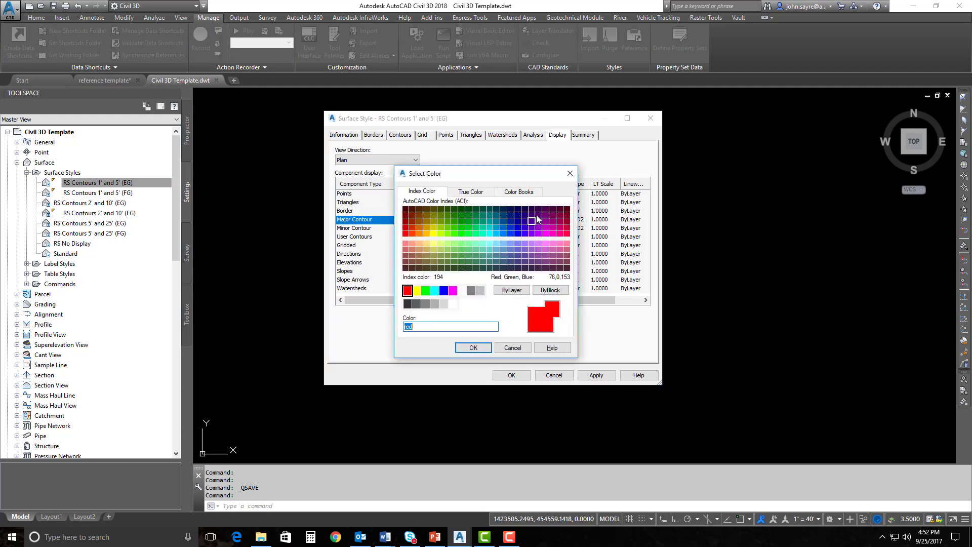
click(453, 290)
click(472, 347)
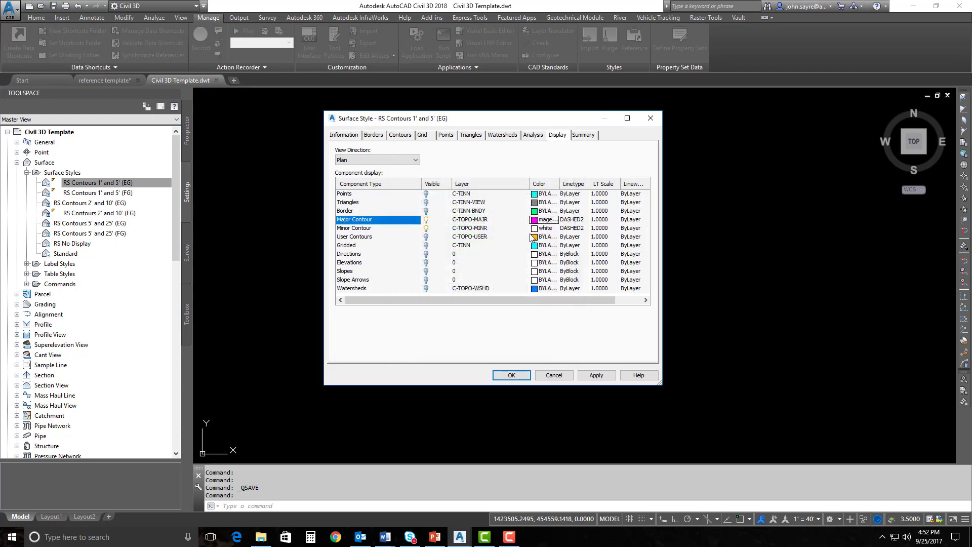
Step: Set the minor contour color of the surface style to cyan and accept the style changes
click(534, 228)
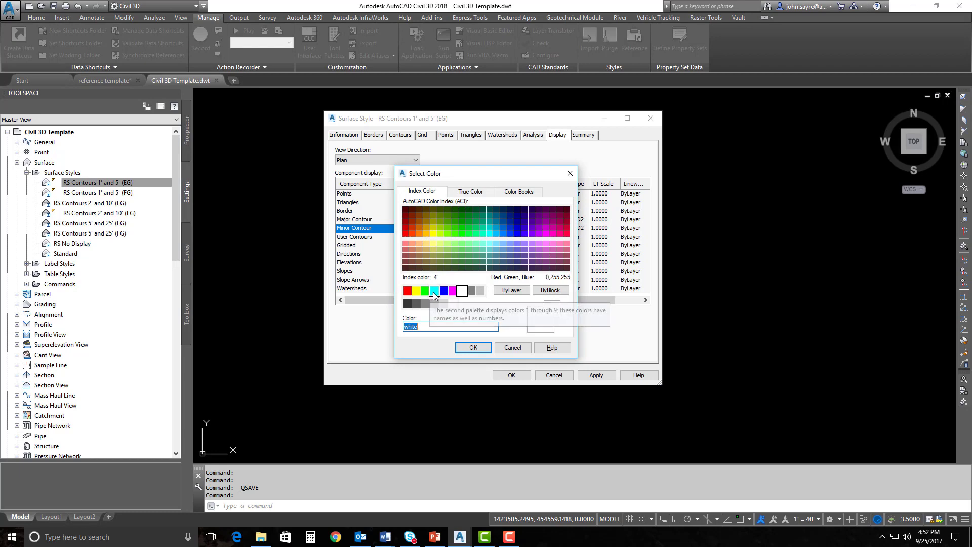
click(434, 290)
click(473, 347)
click(511, 375)
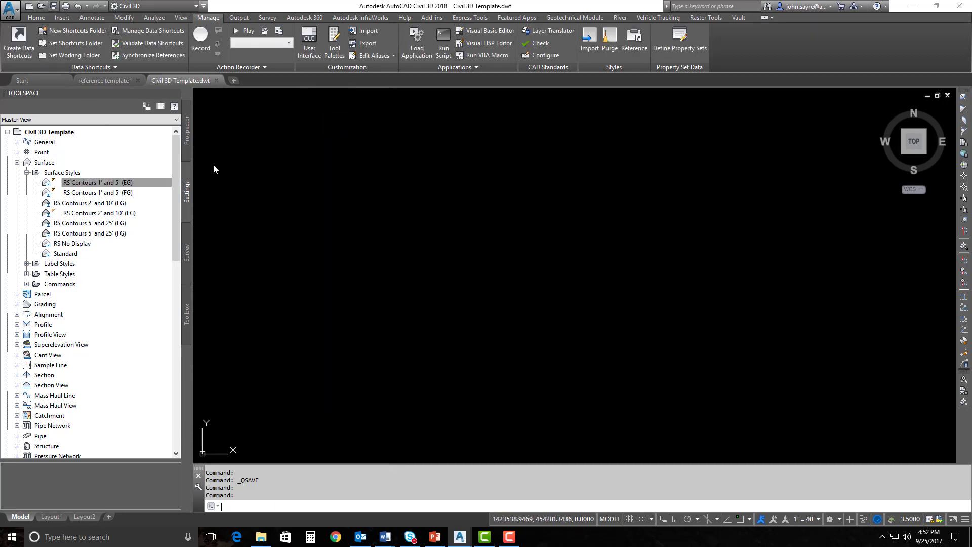
Step: Save and close the Civil 3D Template, and close the reference template drawing with its changes saved
key(ctrl+s)
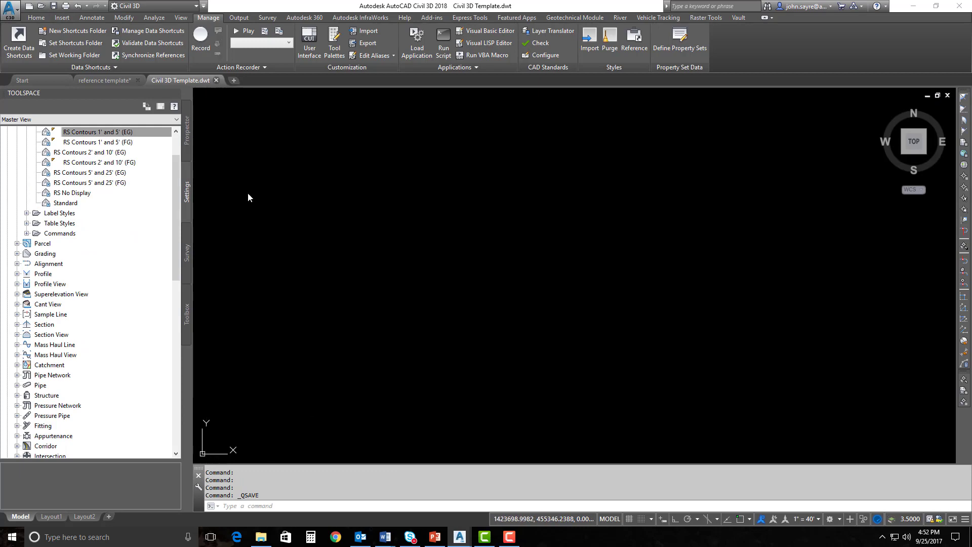
key(ctrl+F4)
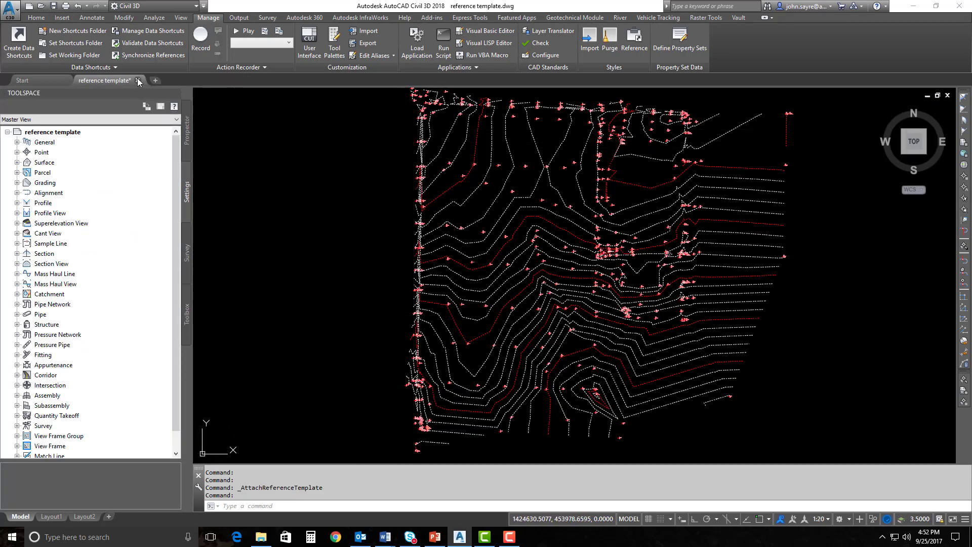
click(138, 81)
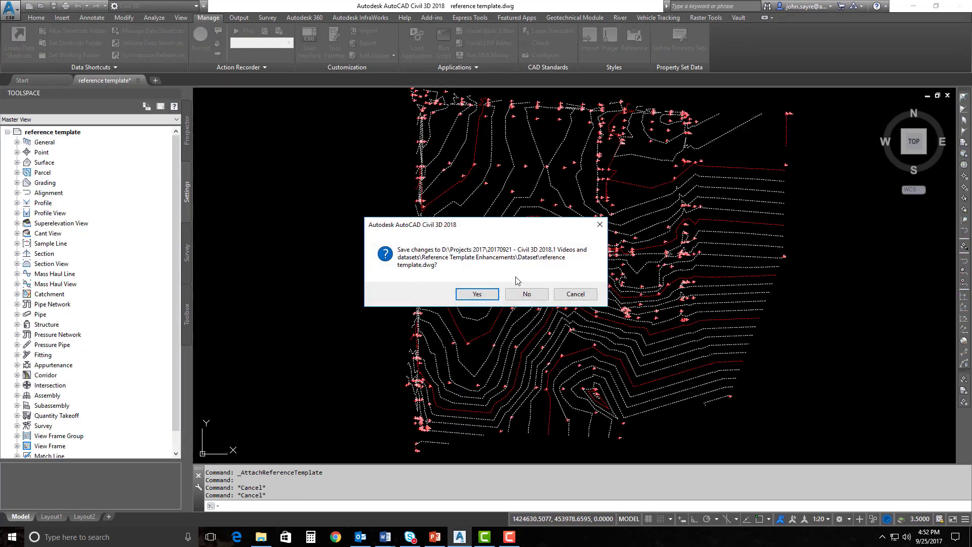
click(482, 297)
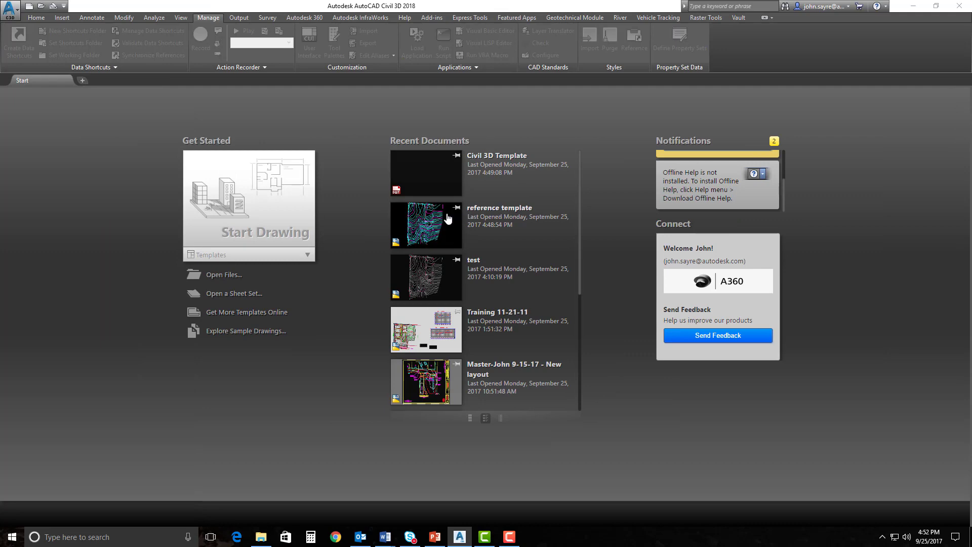
Step: Reopen the recent drawing reference template and examine the colors and linetype of its surface contours
click(448, 219)
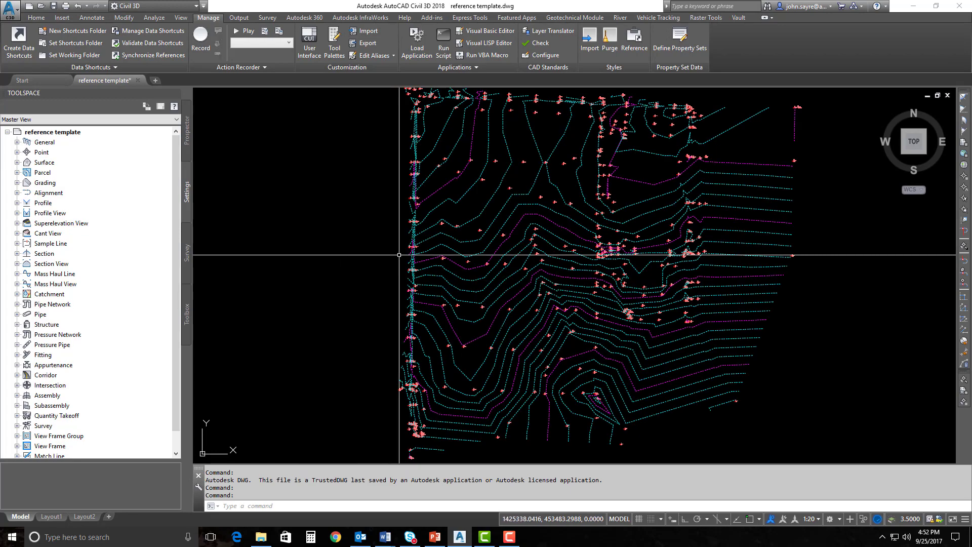
scroll(518, 272, up, 5)
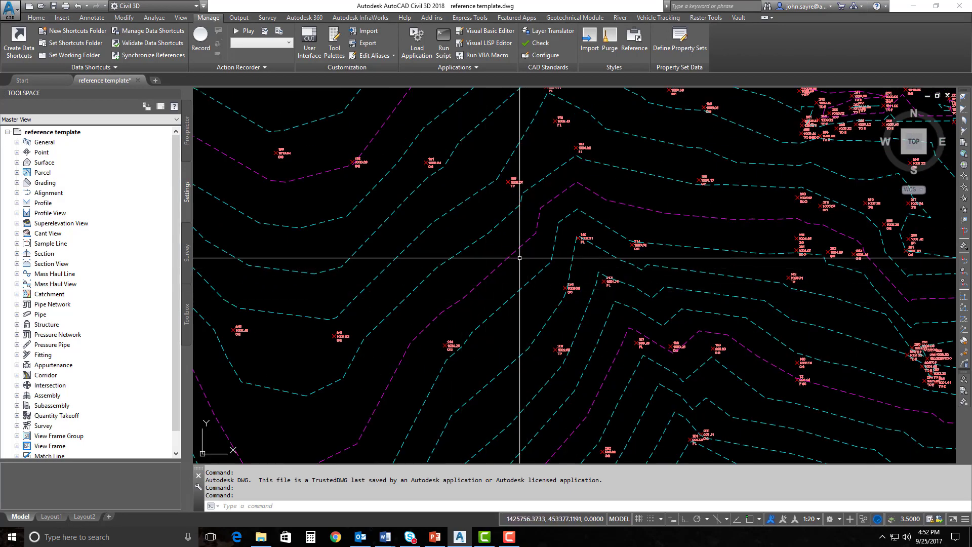
scroll(476, 305, down, 2)
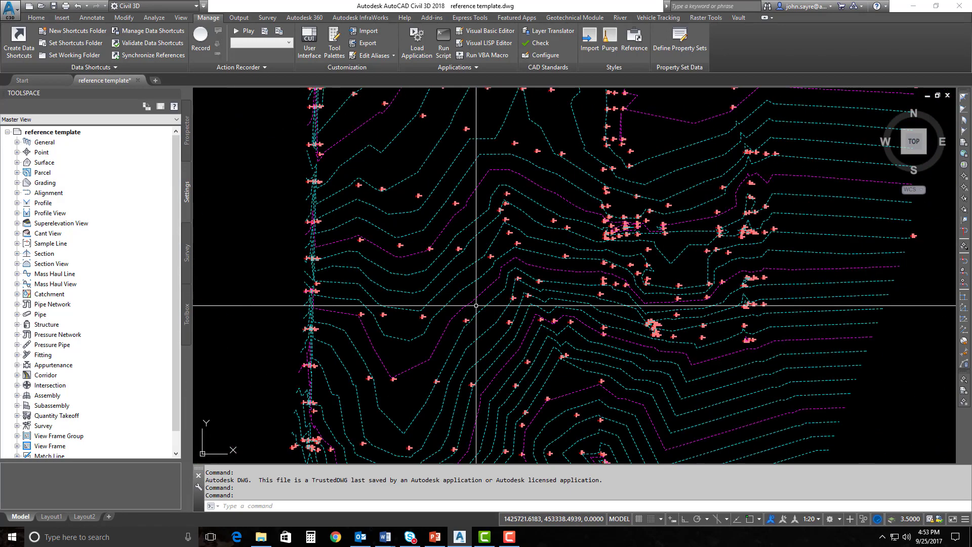
scroll(476, 305, down, 2)
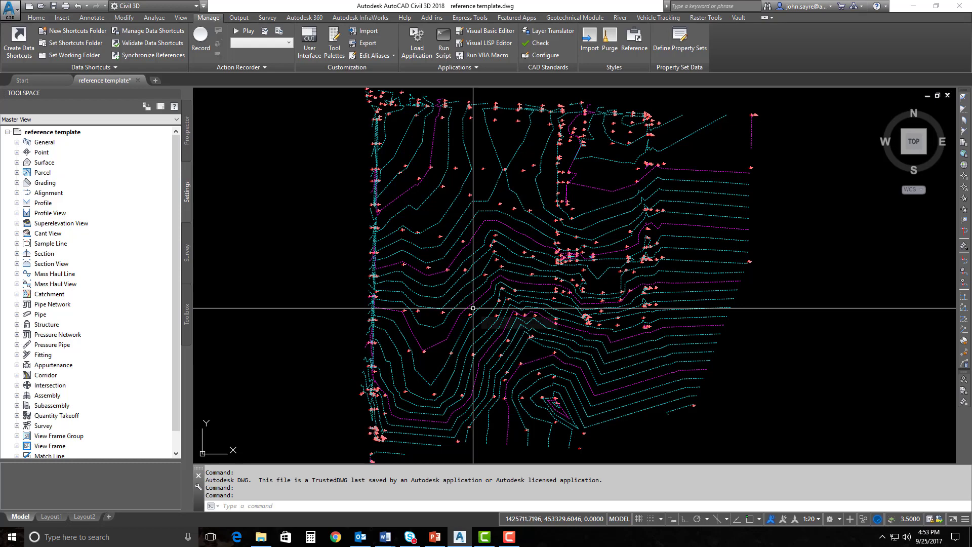
mouse_move(473, 308)
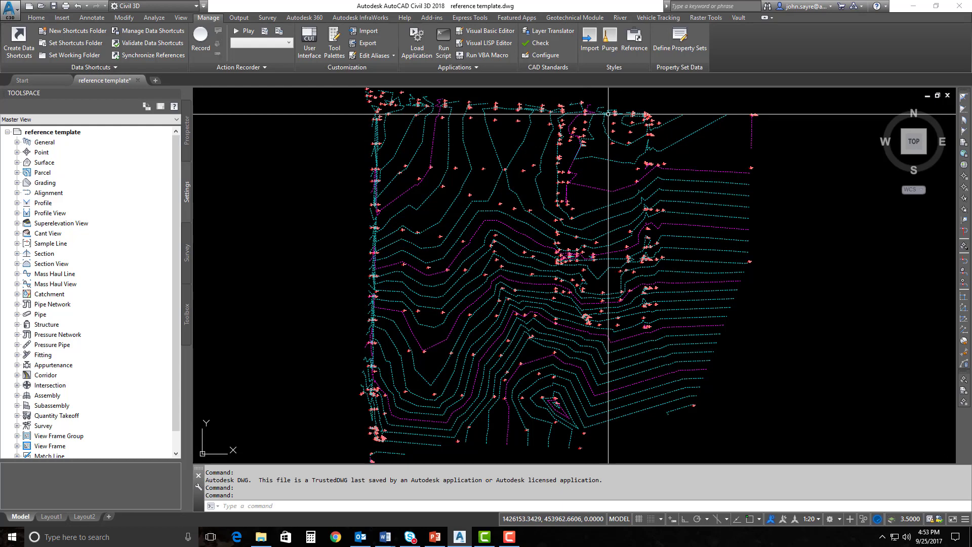
mouse_move(600, 135)
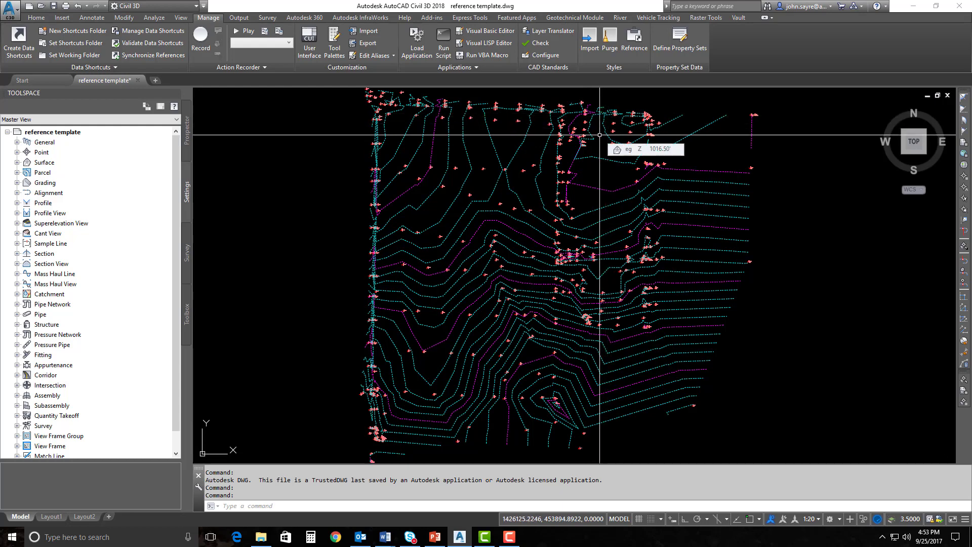